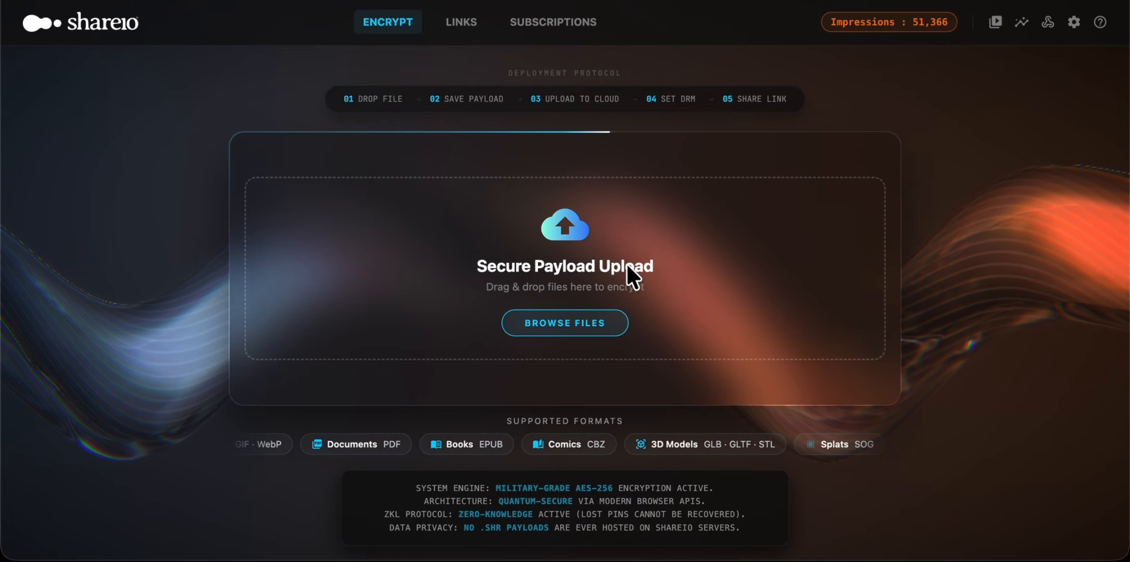
Step: Encrypt Skyline.jpg with Google Drive as the storage provider and save it as Skyline.jpg.shr in the SHR folder
click(571, 322)
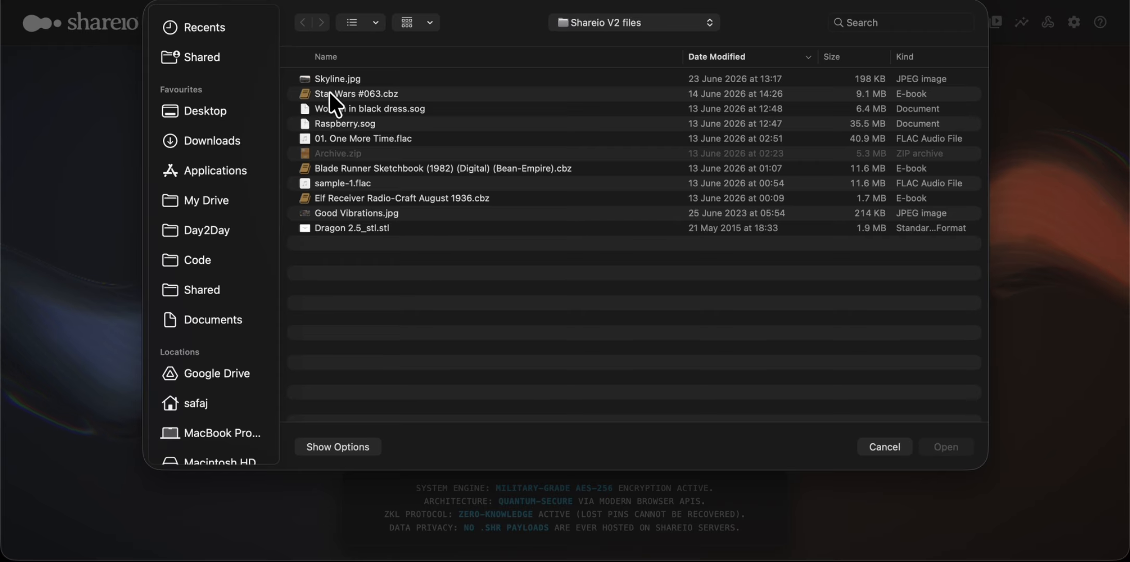
double_click(335, 74)
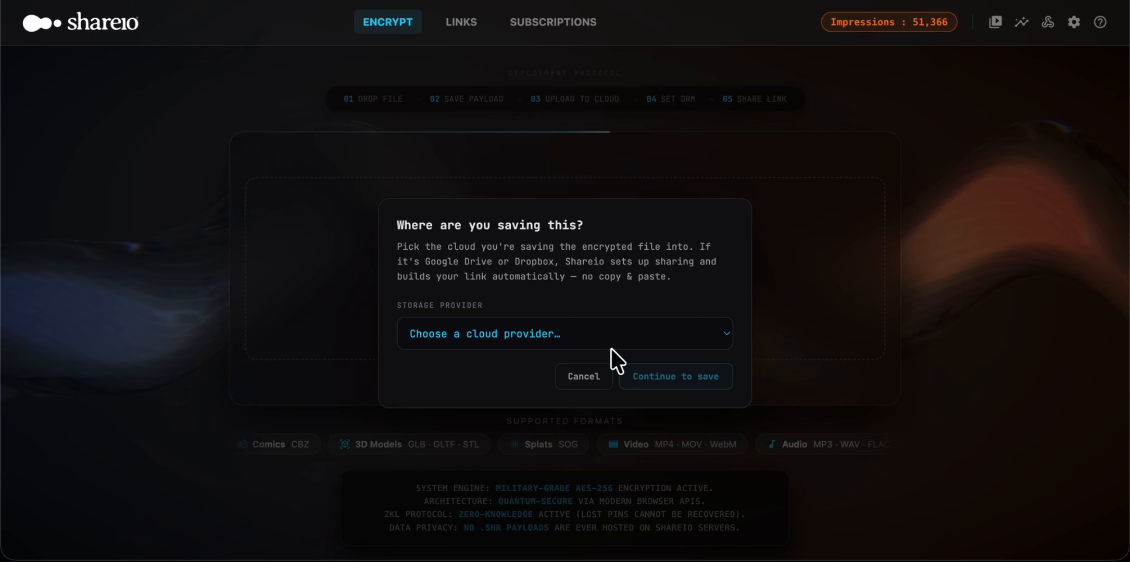
click(570, 331)
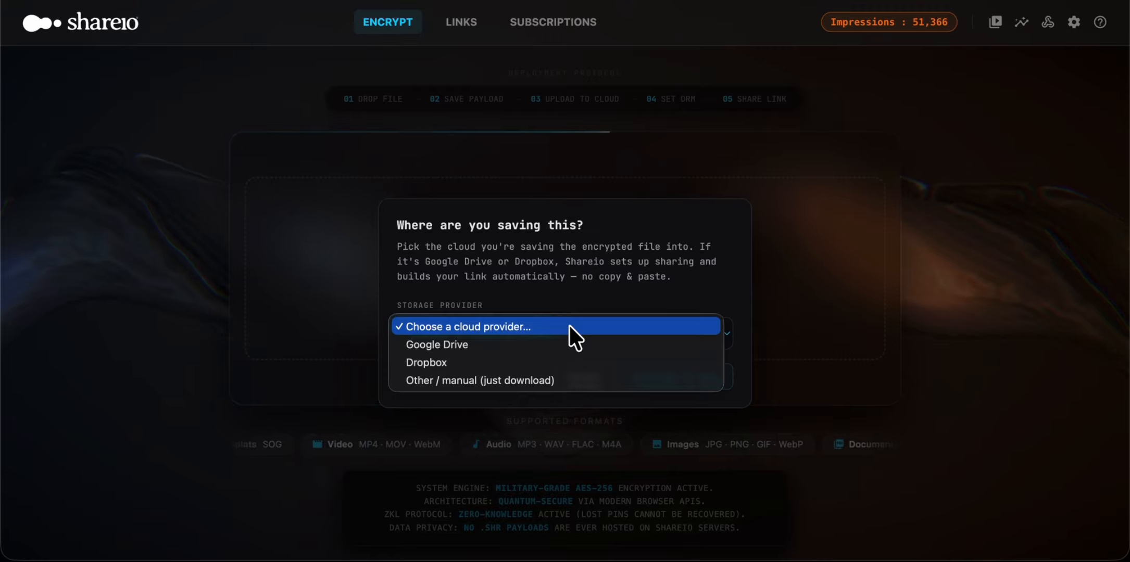
click(564, 344)
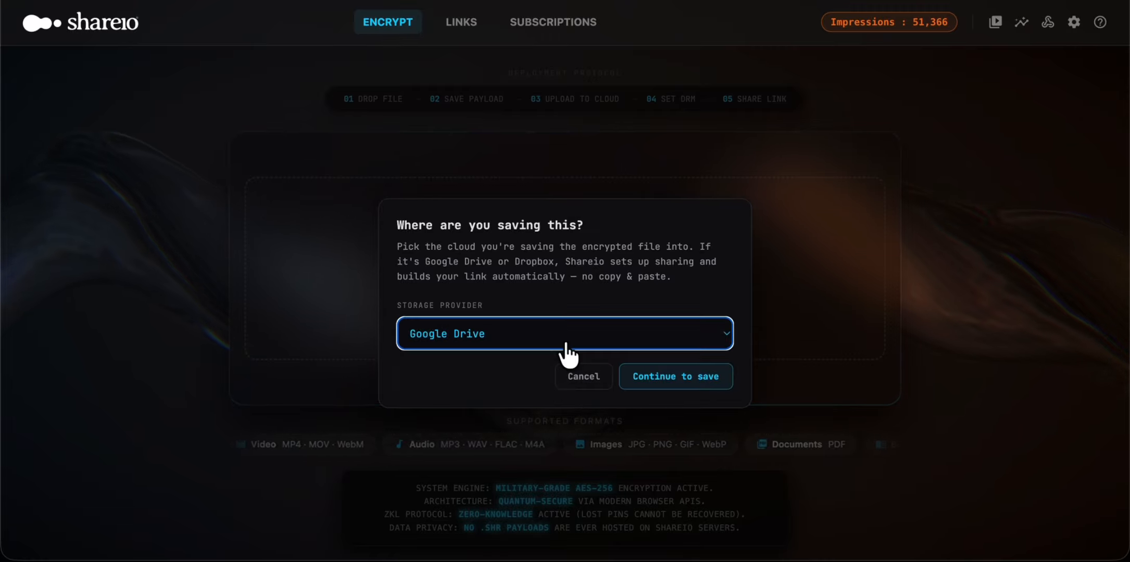
click(663, 378)
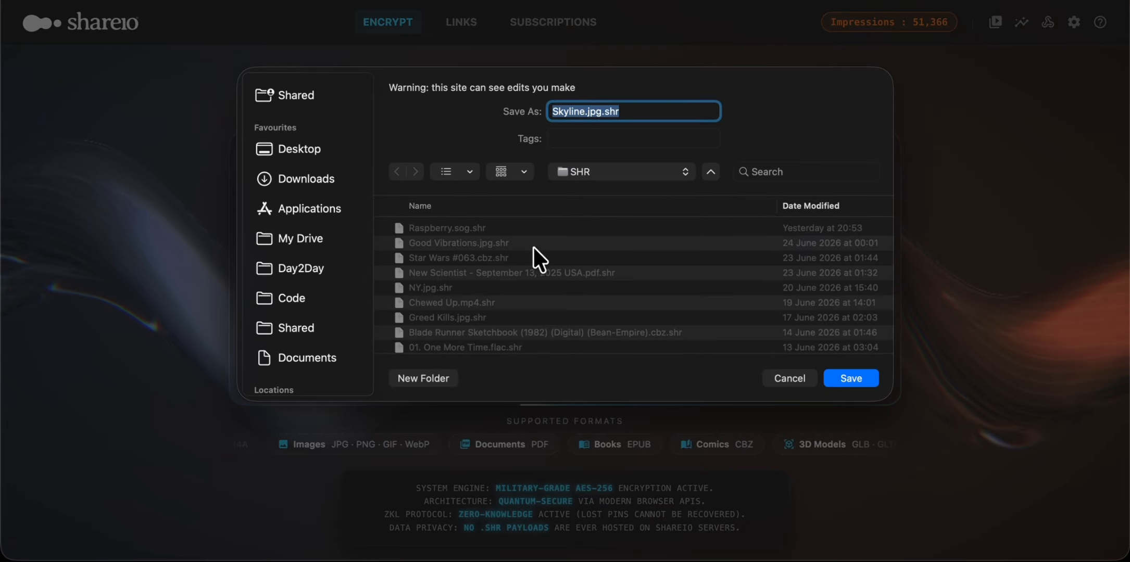
click(849, 374)
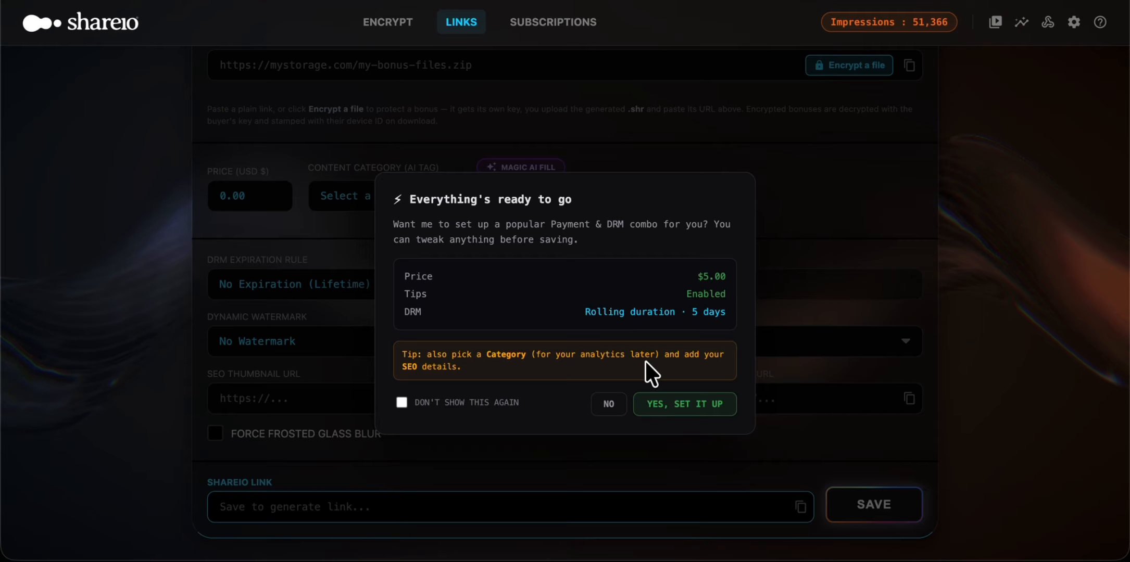
Step: Accept the suggested payment and DRM setup with a $5.00 price, tips enabled and a 5-day rolling duration
click(679, 405)
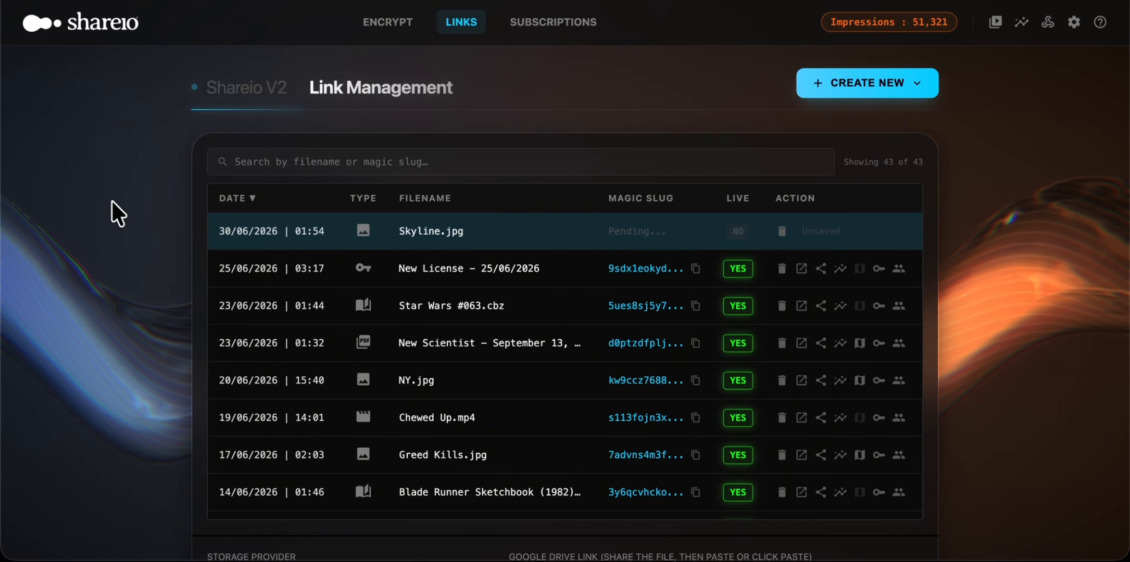
Step: Review the storage section of the Skyline.jpg link and examine the available storage providers
scroll(111, 209, down, 2)
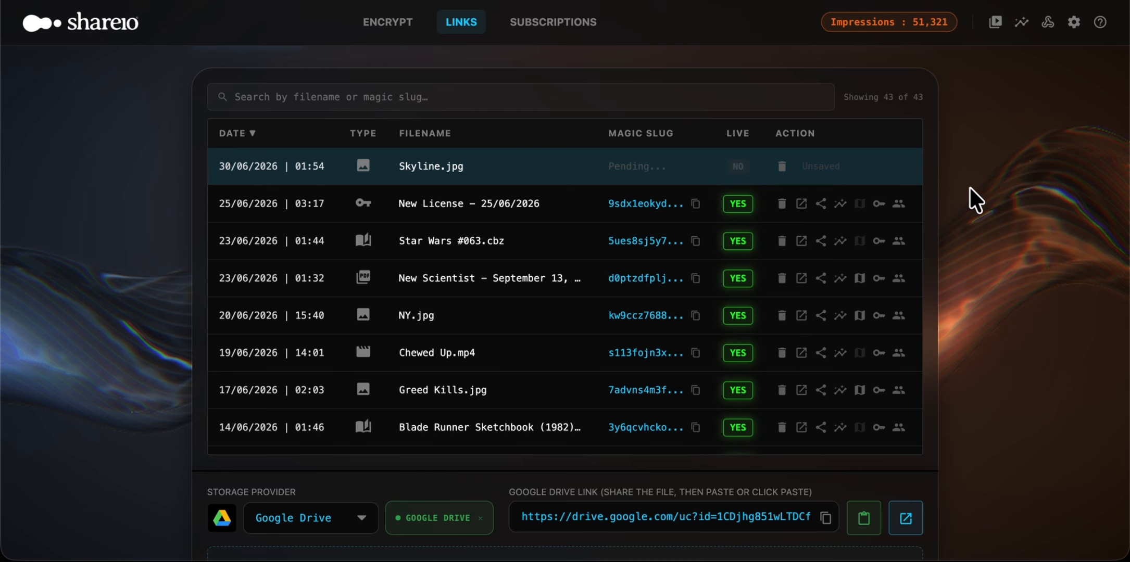
scroll(976, 200, down, 1)
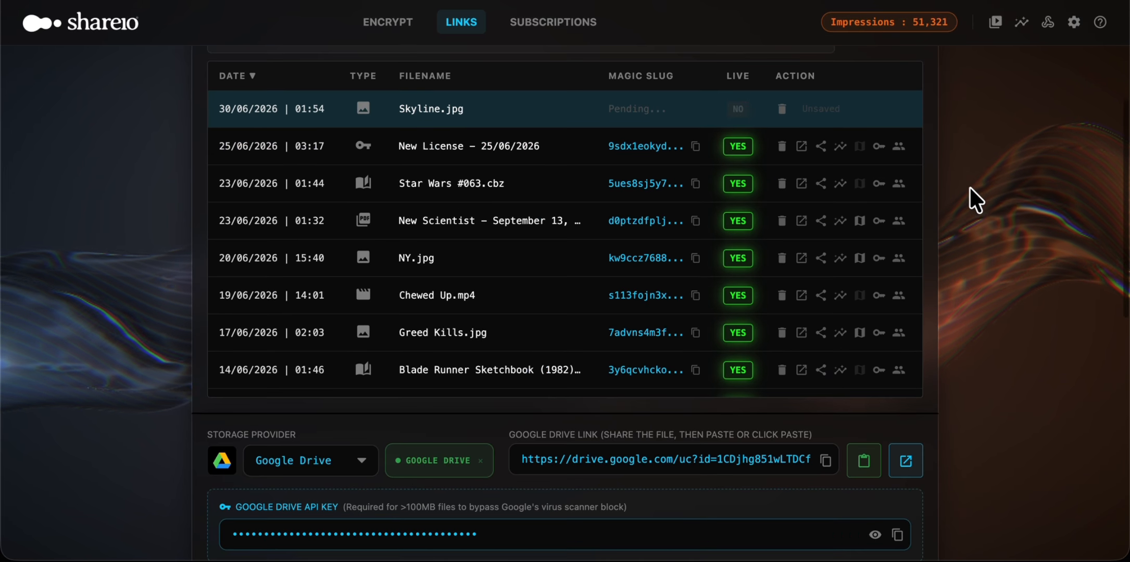
scroll(969, 189, down, 1)
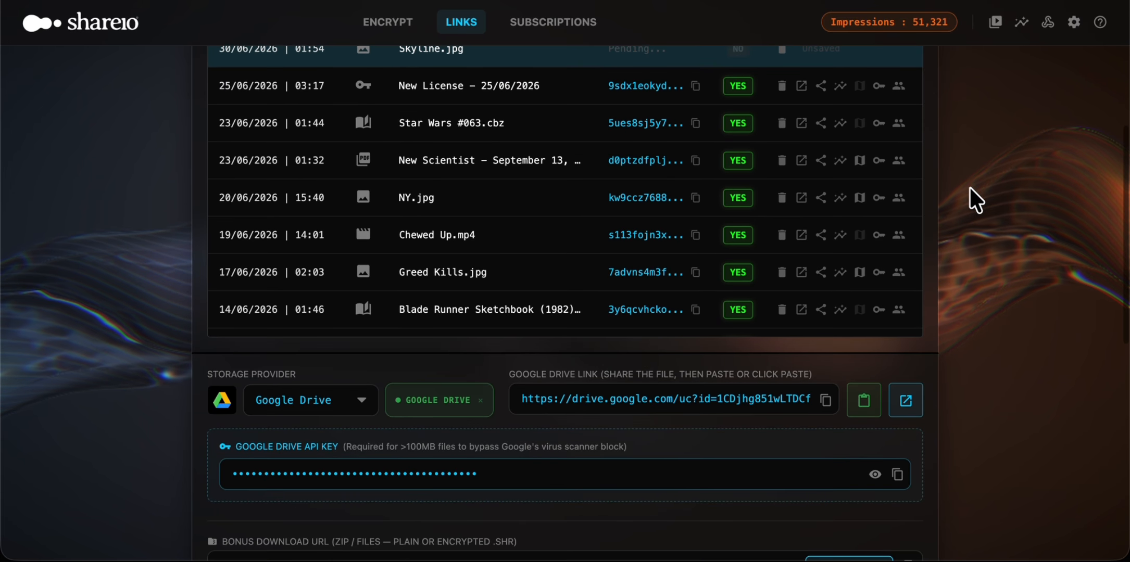
scroll(70, 365, down, 1)
scroll(69, 364, down, 1)
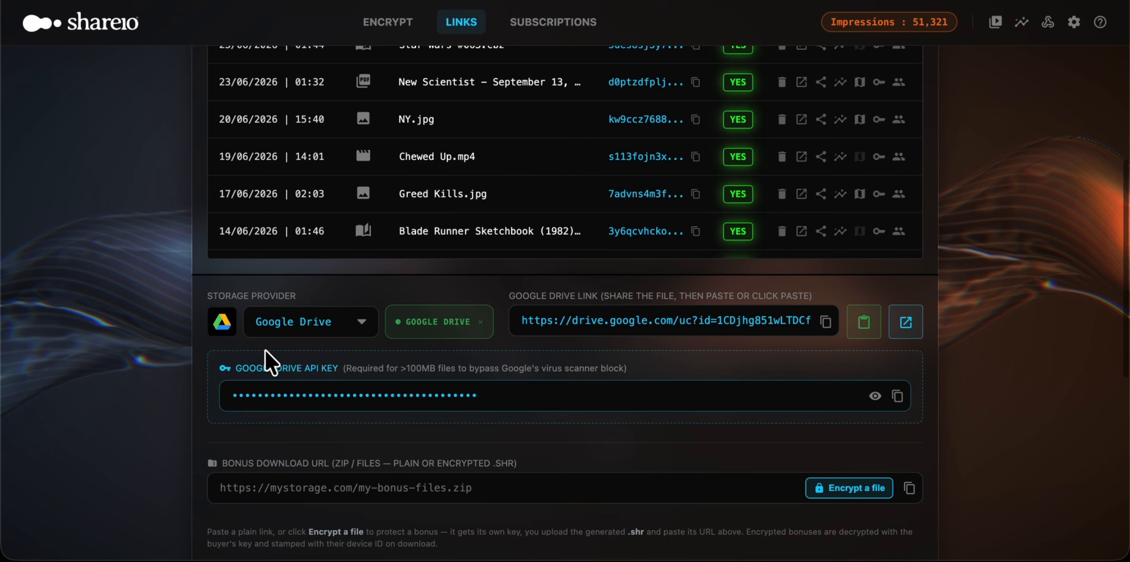
click(323, 326)
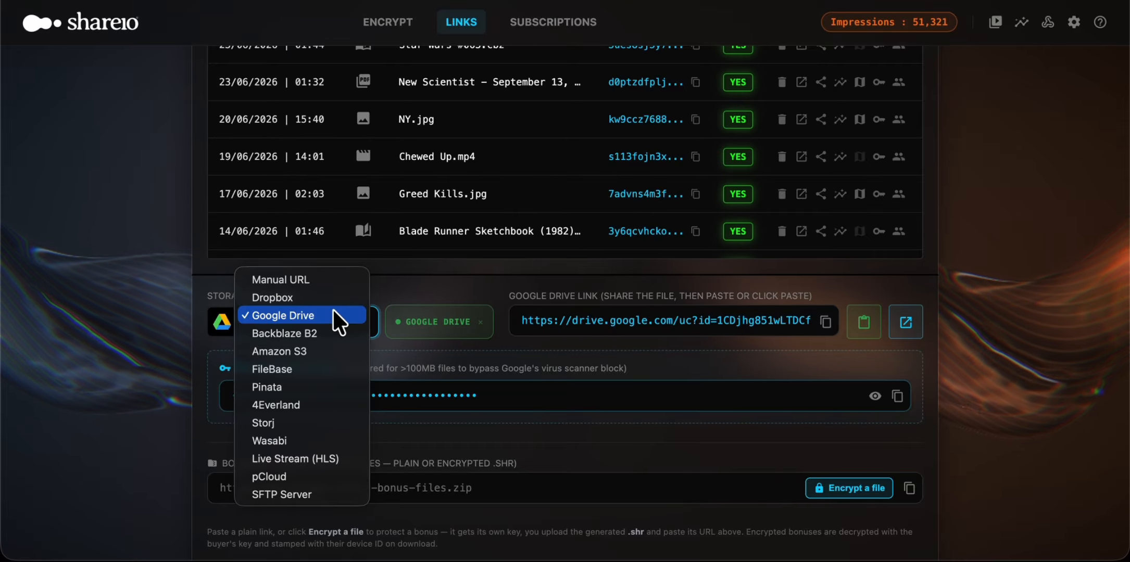
click(440, 289)
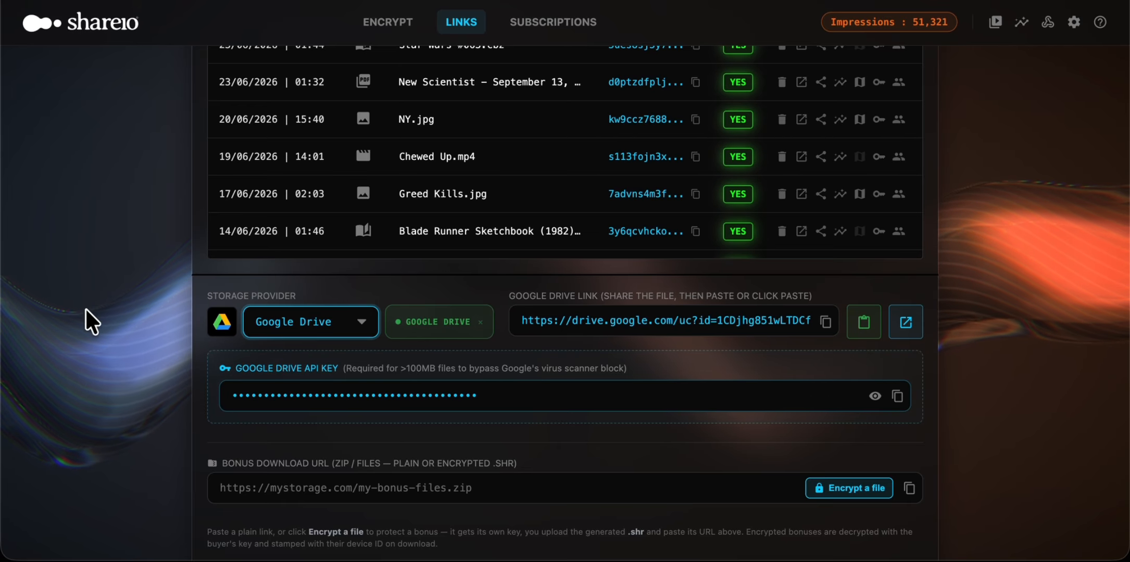
Step: Set the content category of the Skyline.jpg link to Photos
scroll(91, 323, down, 3)
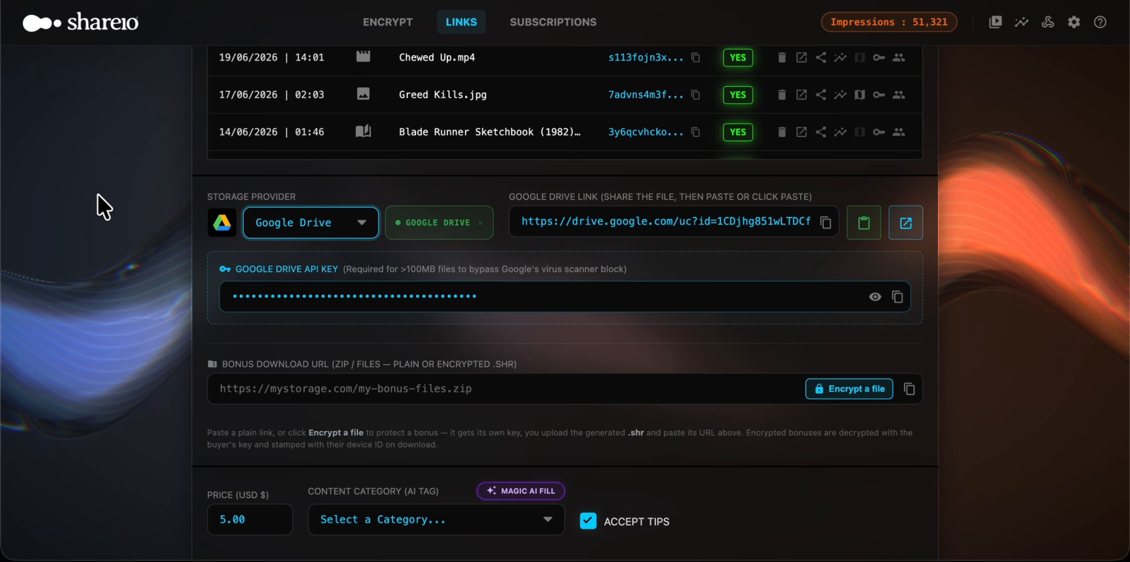
scroll(98, 195, down, 2)
scroll(98, 195, down, 3)
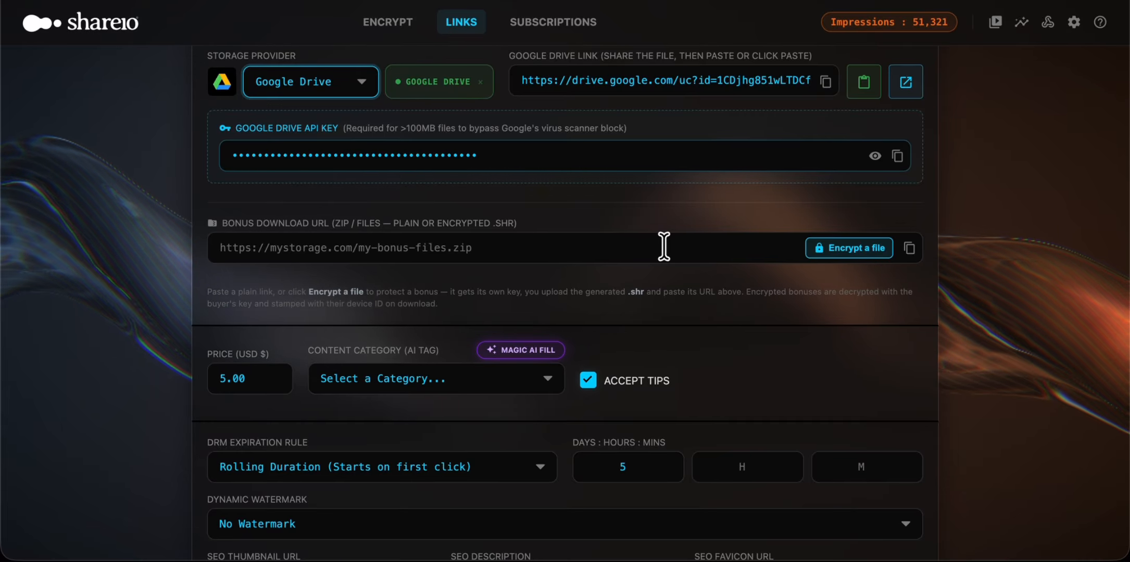
scroll(166, 181, down, 1)
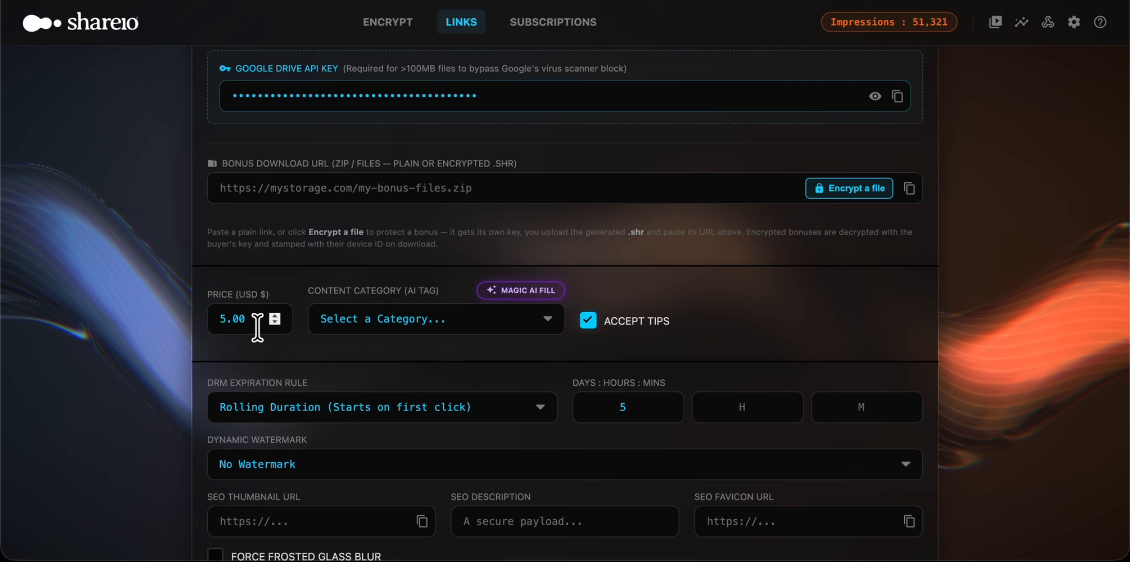
click(387, 320)
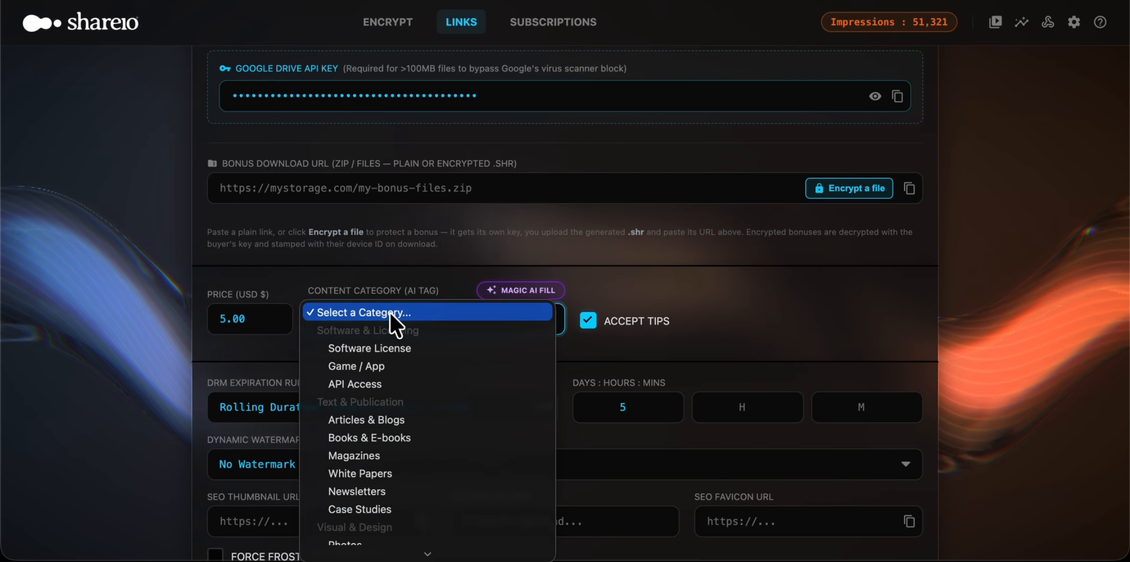
click(389, 312)
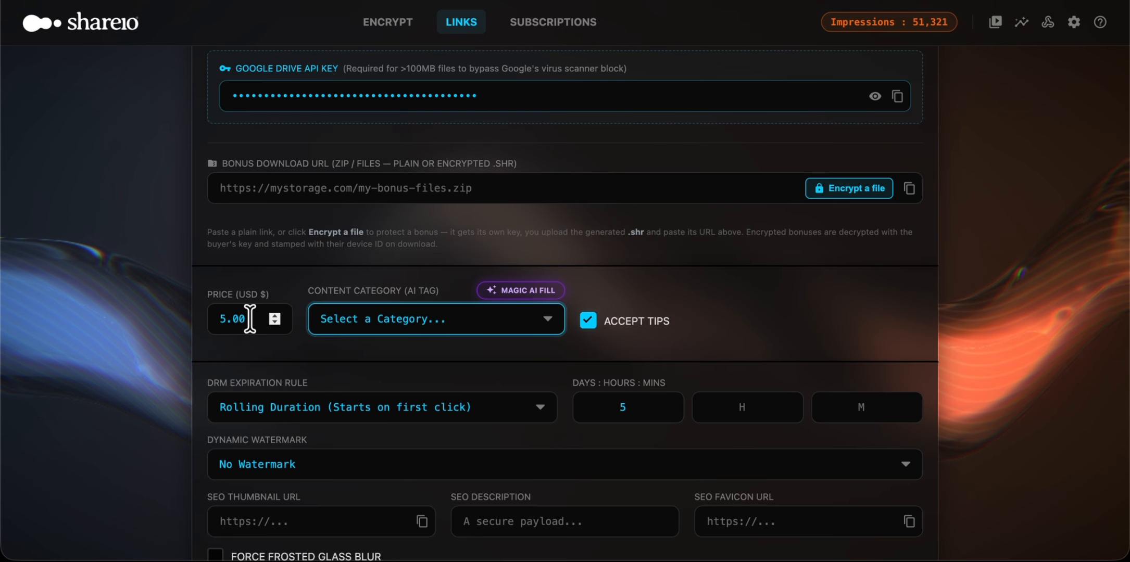
click(408, 321)
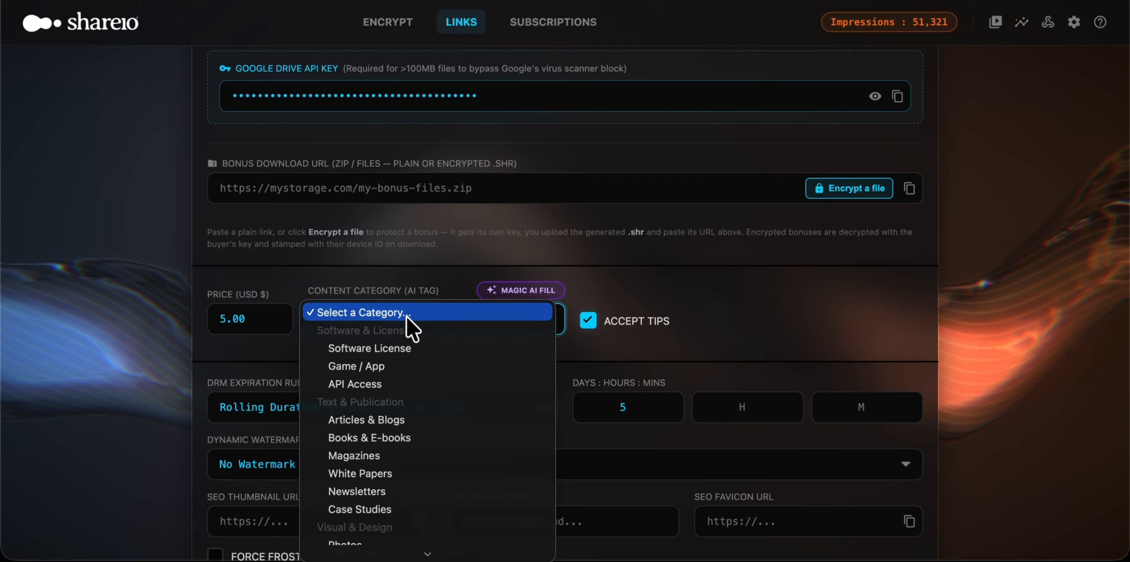
scroll(394, 507, down, 3)
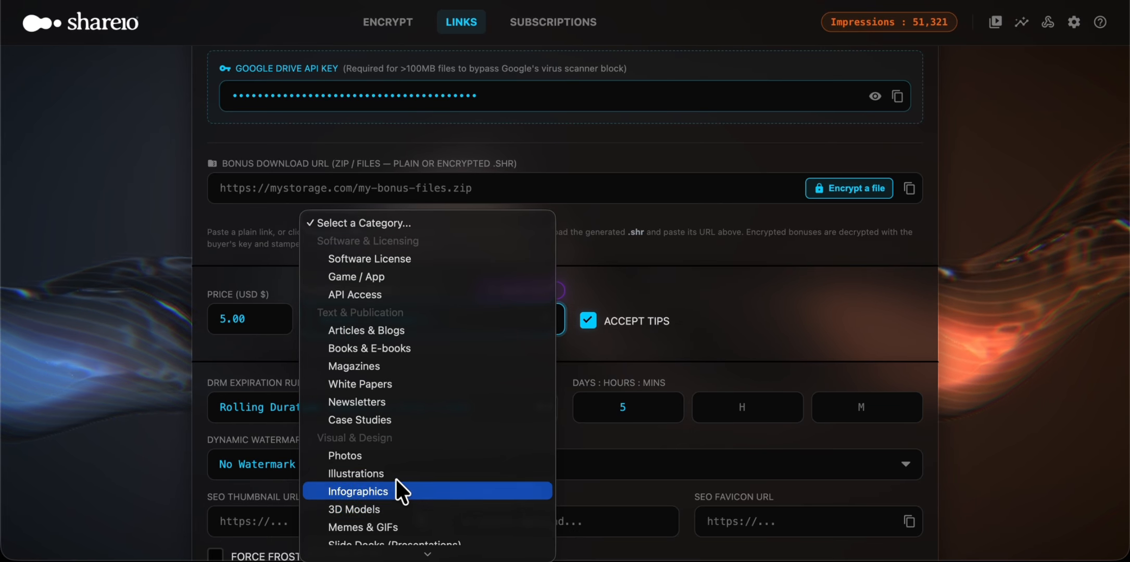
click(404, 465)
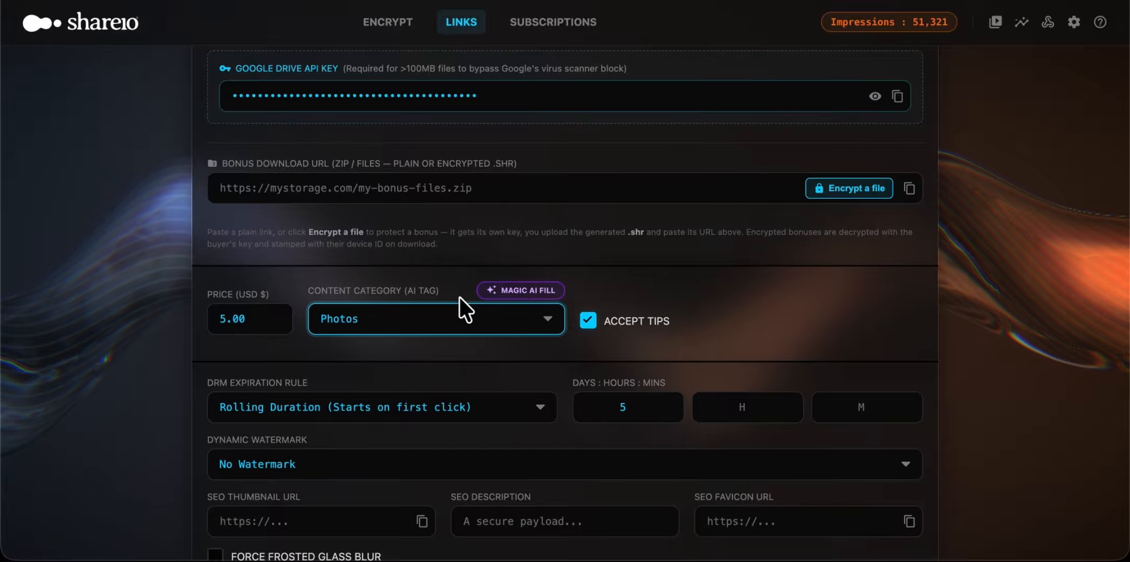
Step: Examine the available DRM expiration rules and dynamic watermark options without changing them
scroll(297, 338, down, 2)
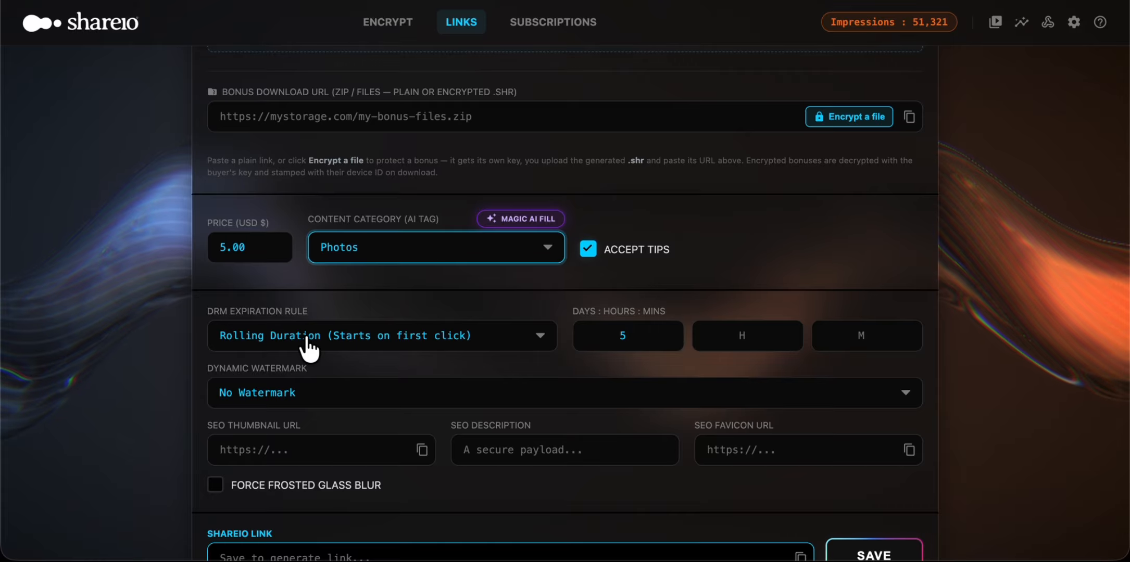
click(307, 339)
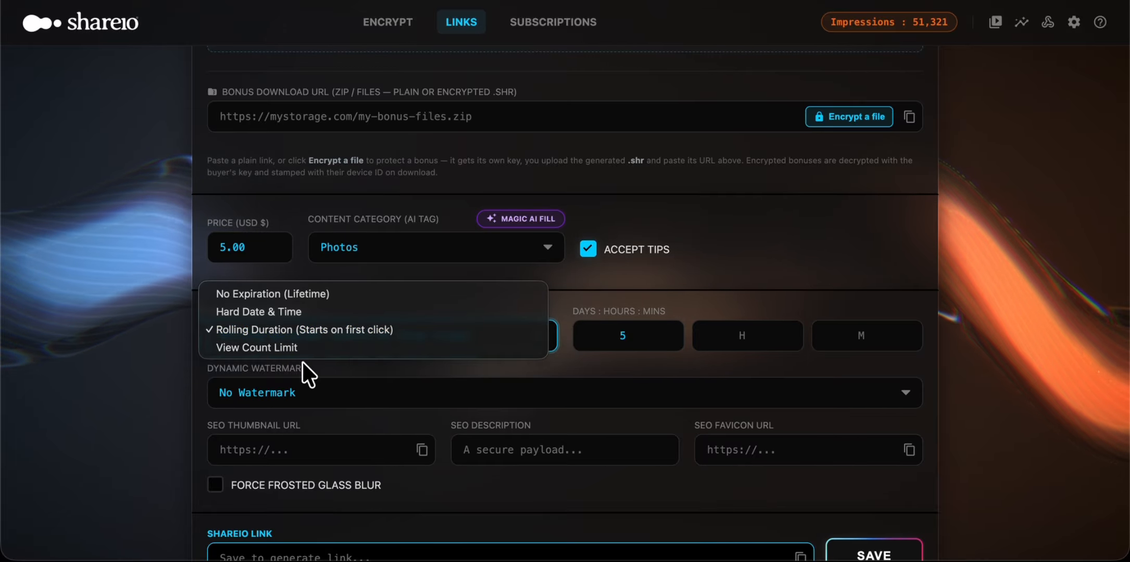
click(612, 279)
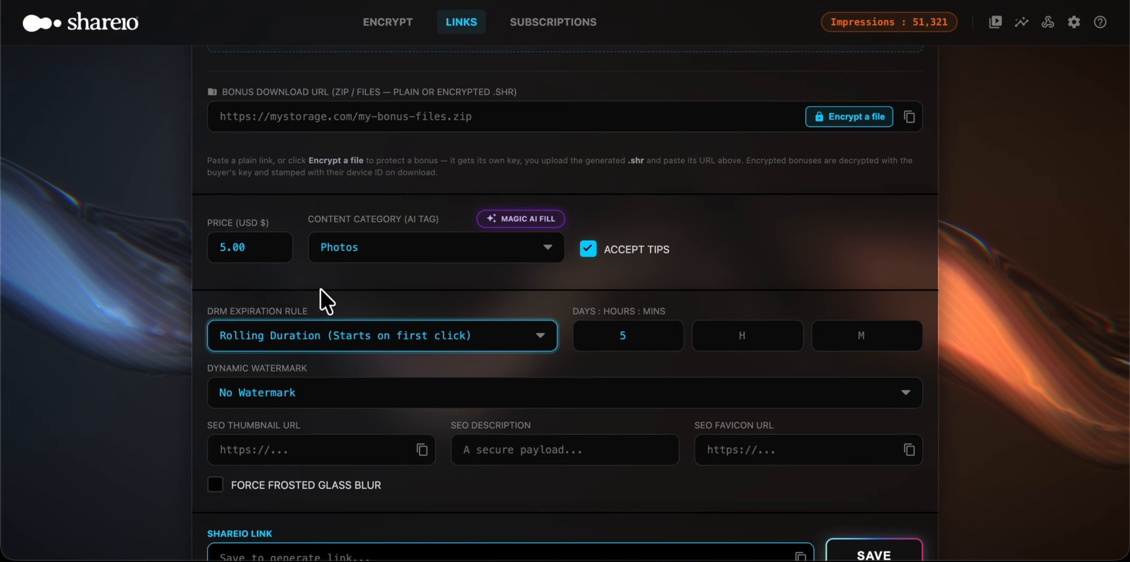
scroll(320, 288, down, 1)
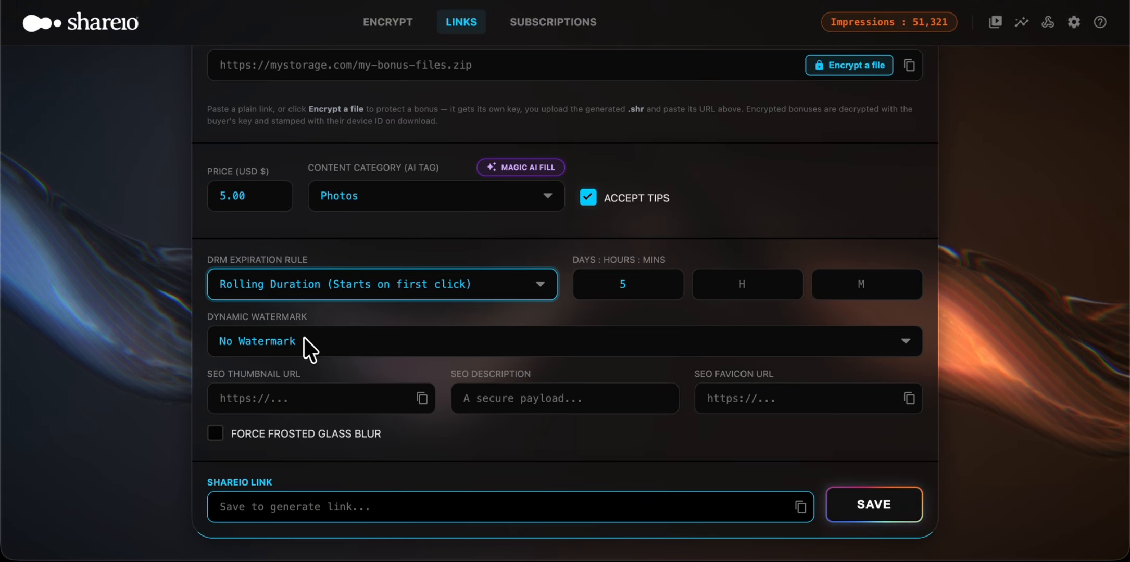
click(304, 339)
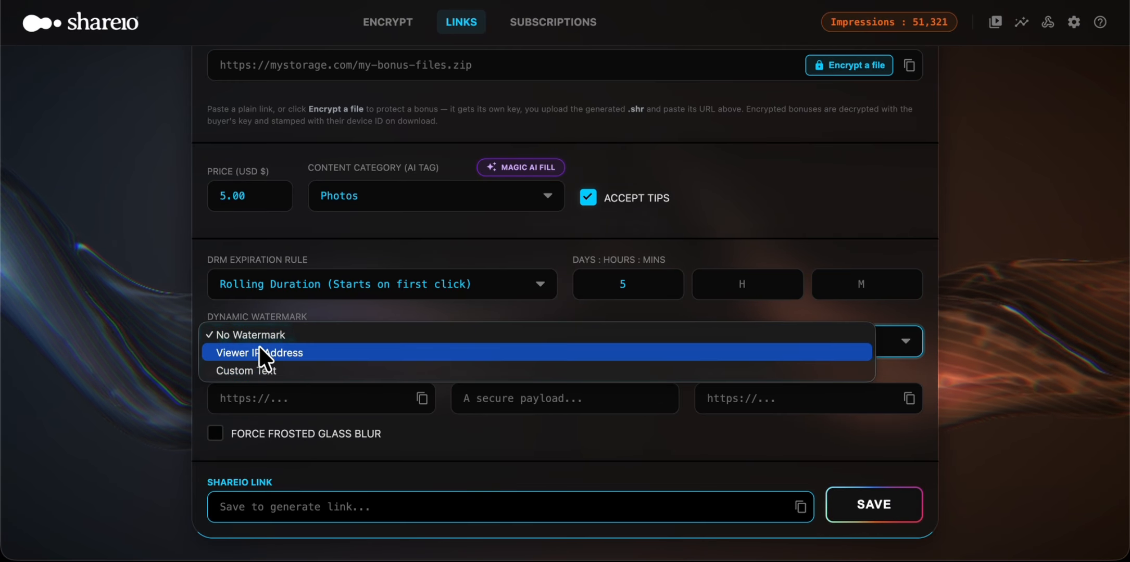
click(104, 359)
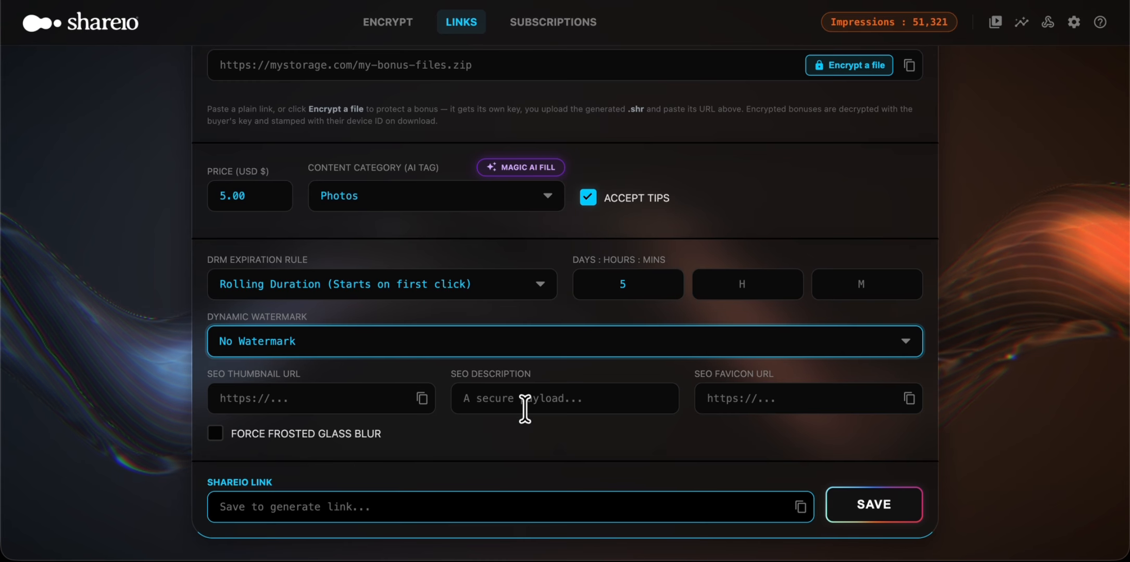
Step: Save the Skyline.jpg link settings to generate its Shareio link
scroll(51, 306, down, 2)
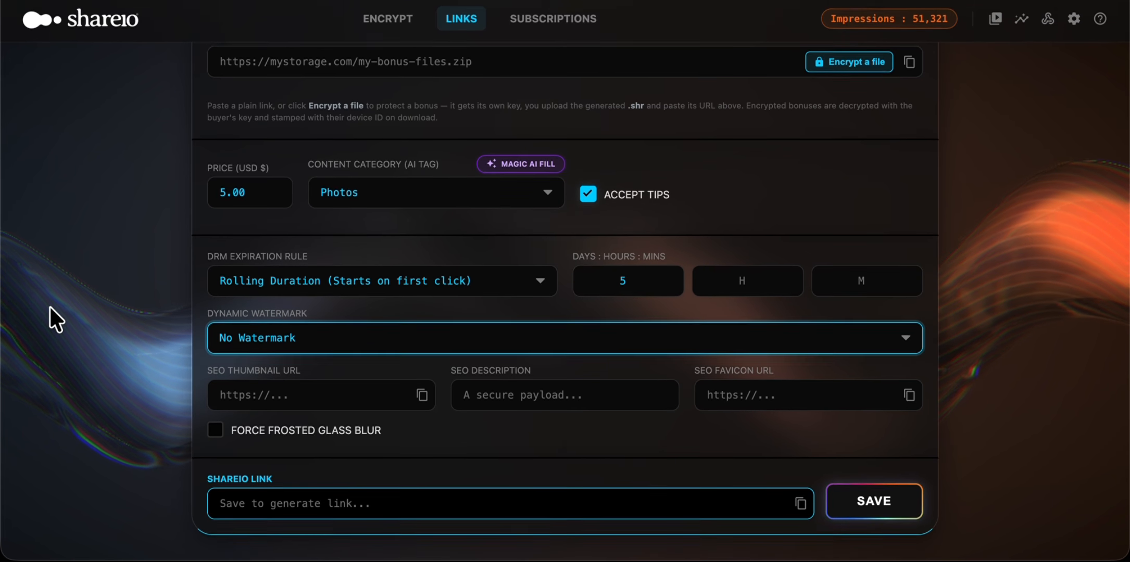
scroll(153, 360, down, 2)
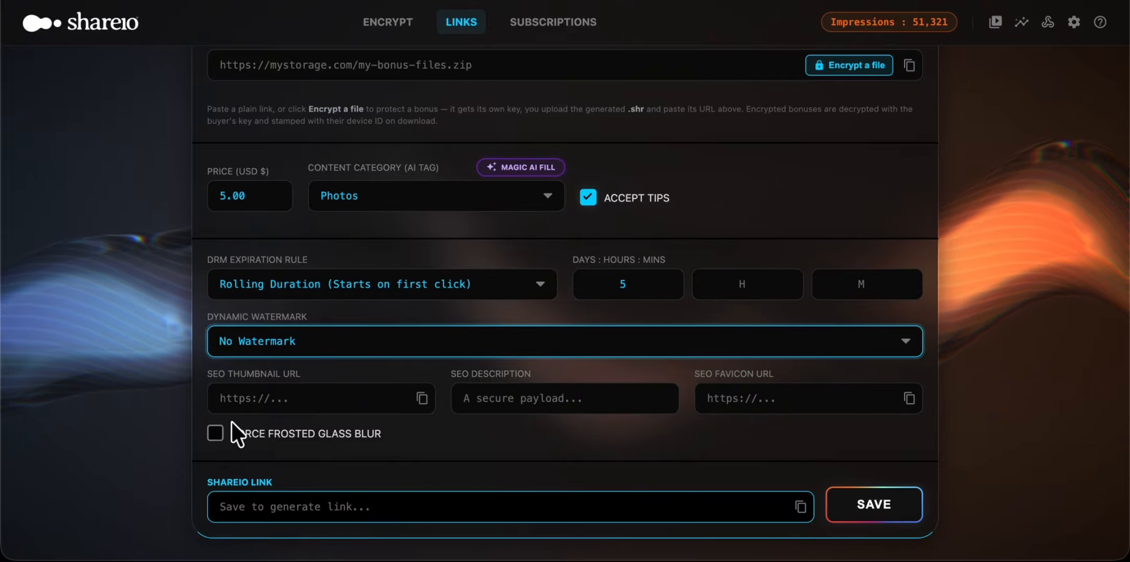
click(891, 491)
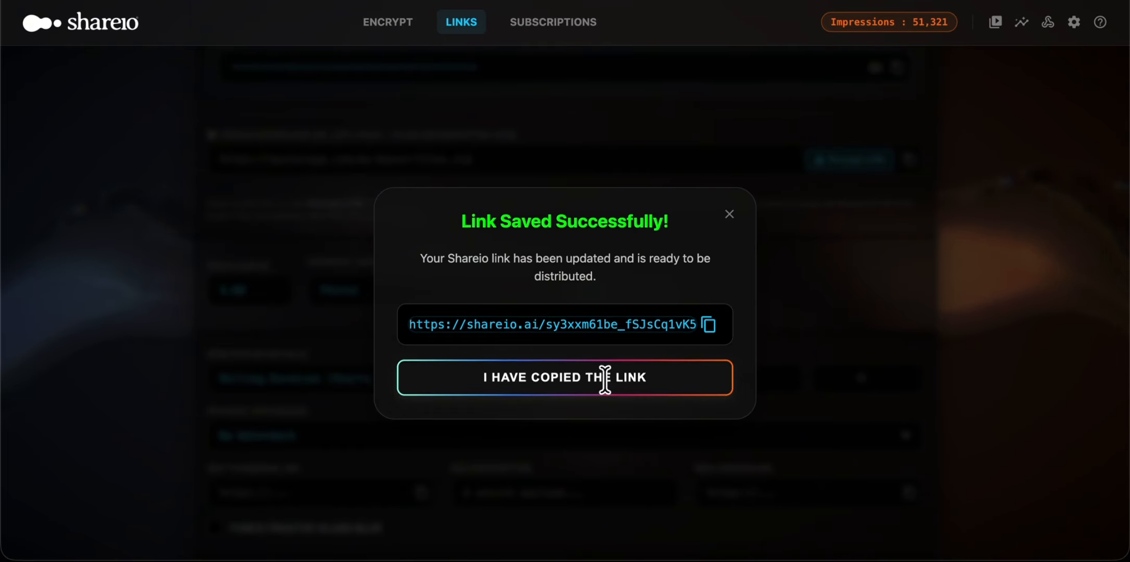
click(604, 377)
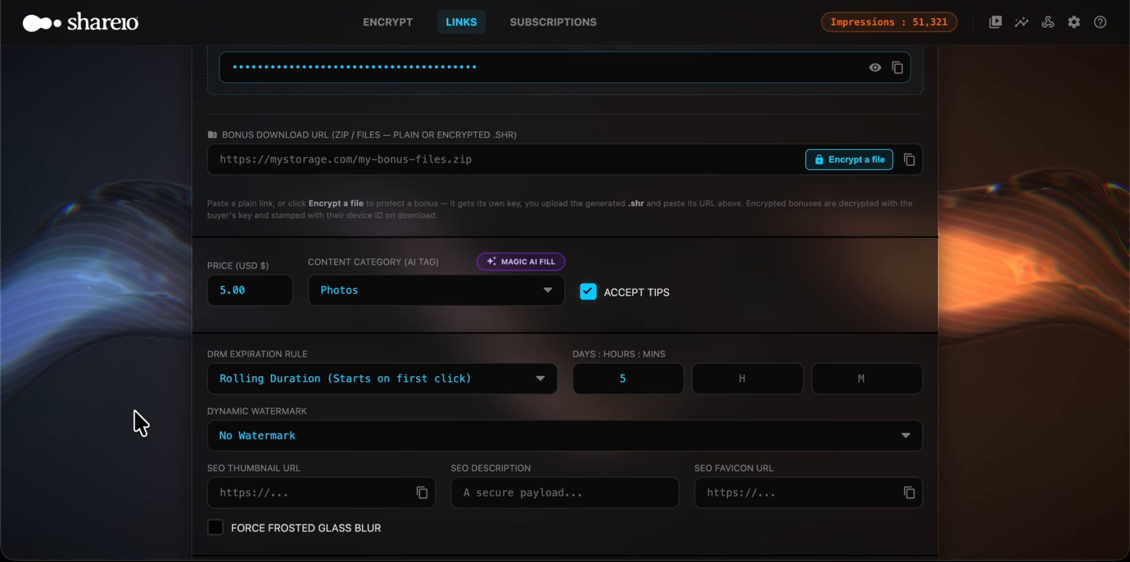
scroll(134, 410, down, 2)
Step: Highlight the full generated Shareio link to inspect it, and clear the selection
double_click(304, 507)
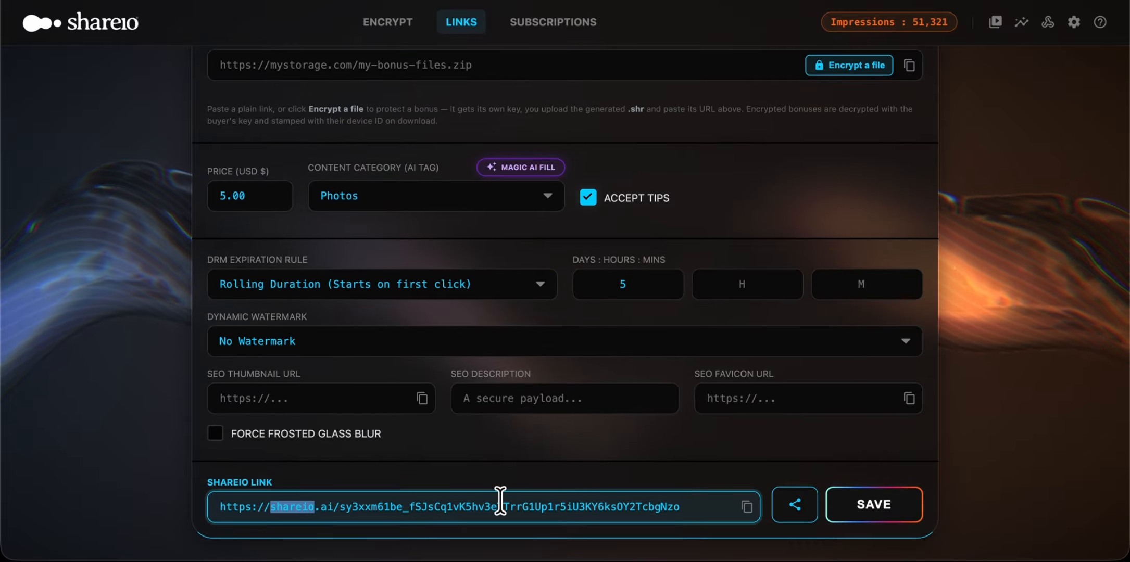
click(670, 518)
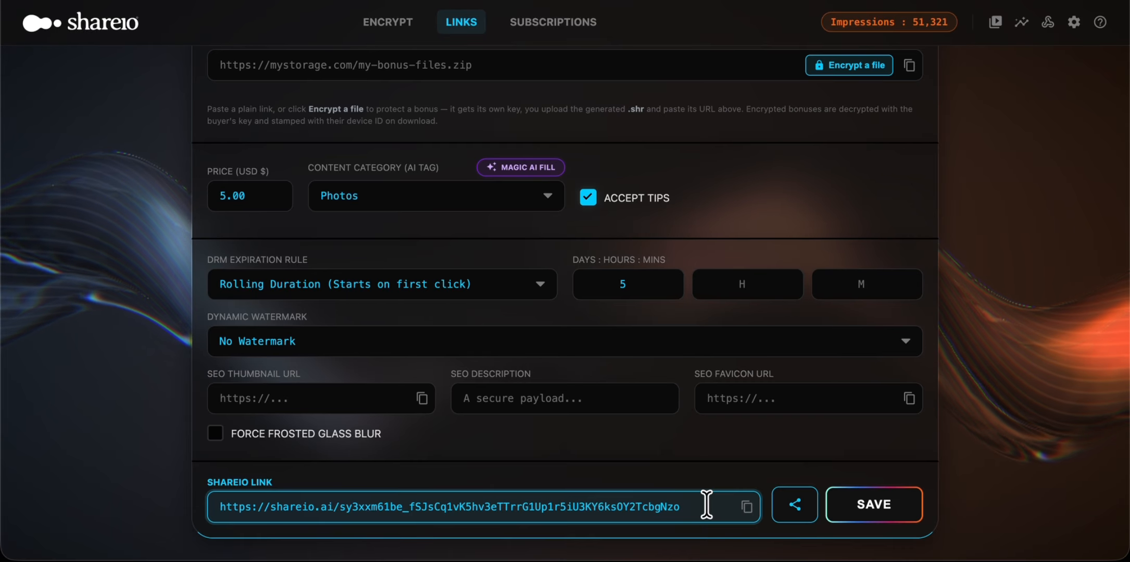
drag(706, 505, 205, 506)
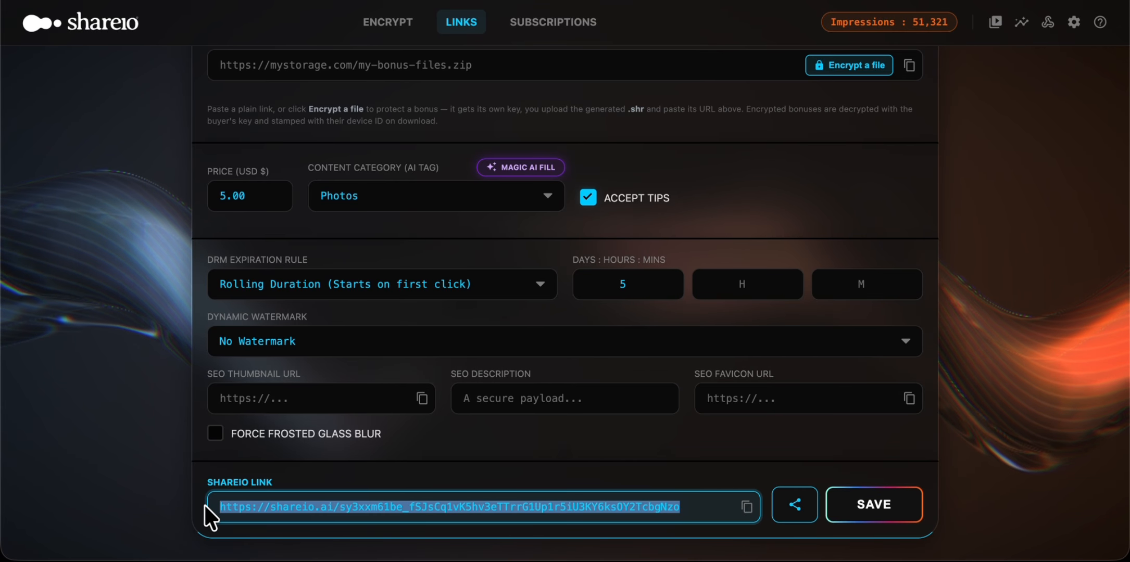
click(199, 505)
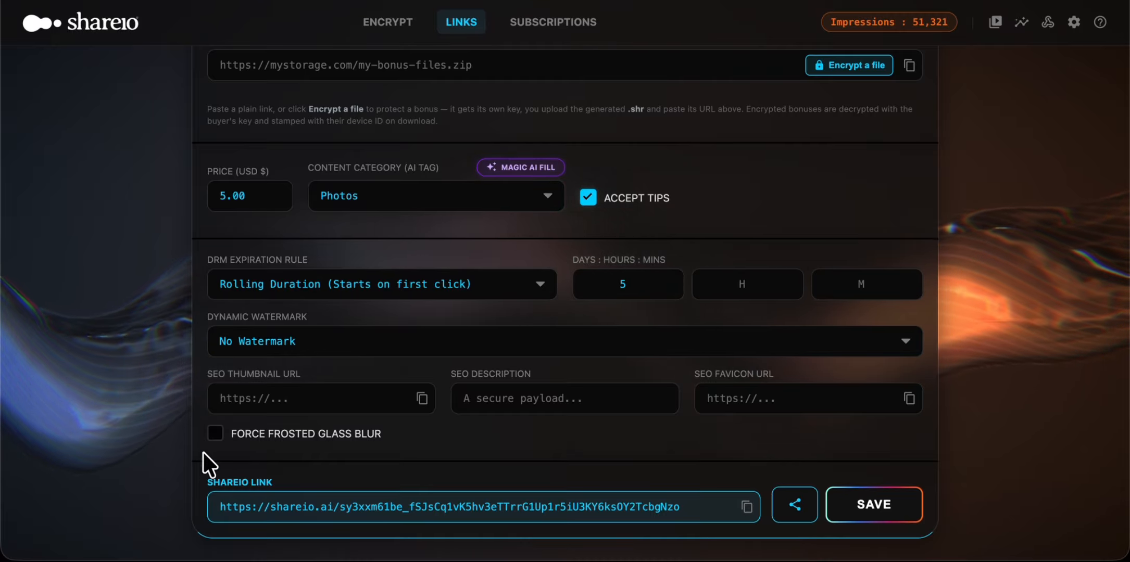
Step: Return to the link list and open the Skyline.jpg entry's shared page
scroll(195, 448, up, 9)
scroll(195, 448, up, 5)
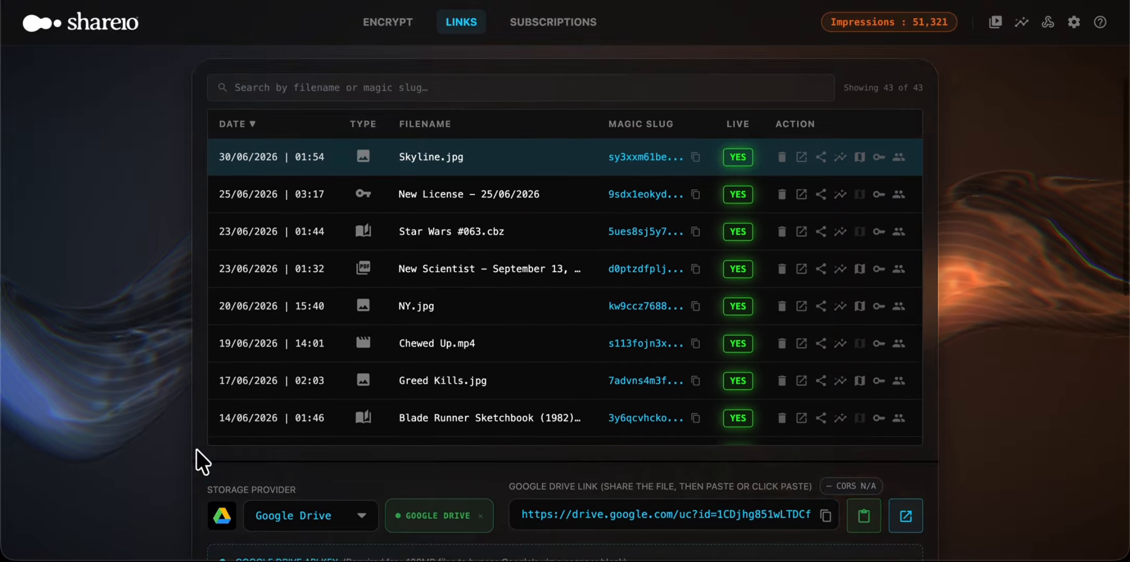
click(736, 238)
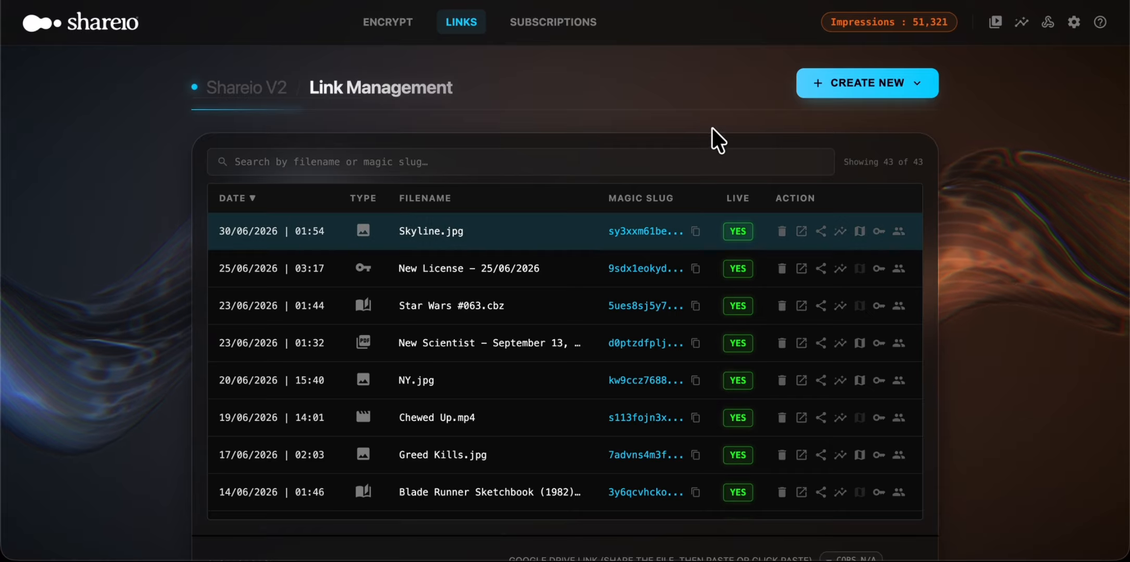
click(431, 228)
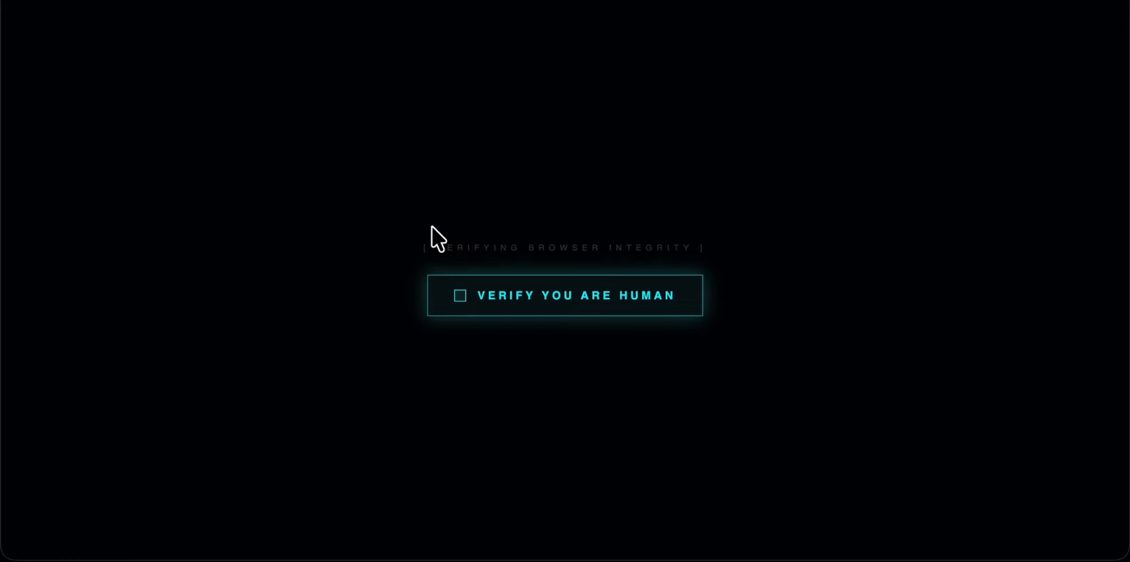
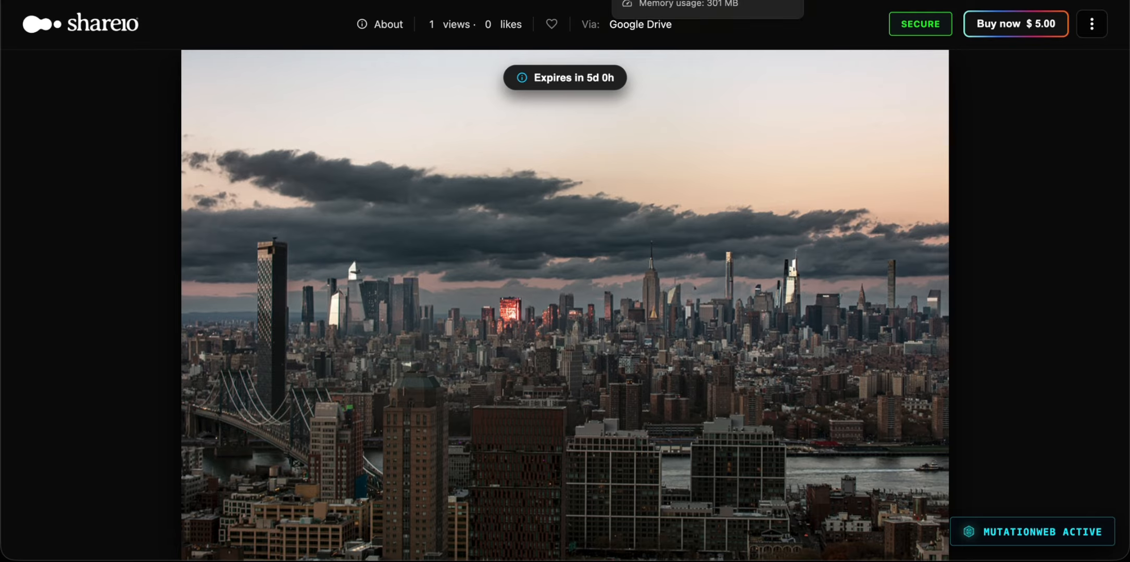
Step: Close the shared page and enable Force Frosted Glass Blur in the Skyline.jpg link settings
key(super+w)
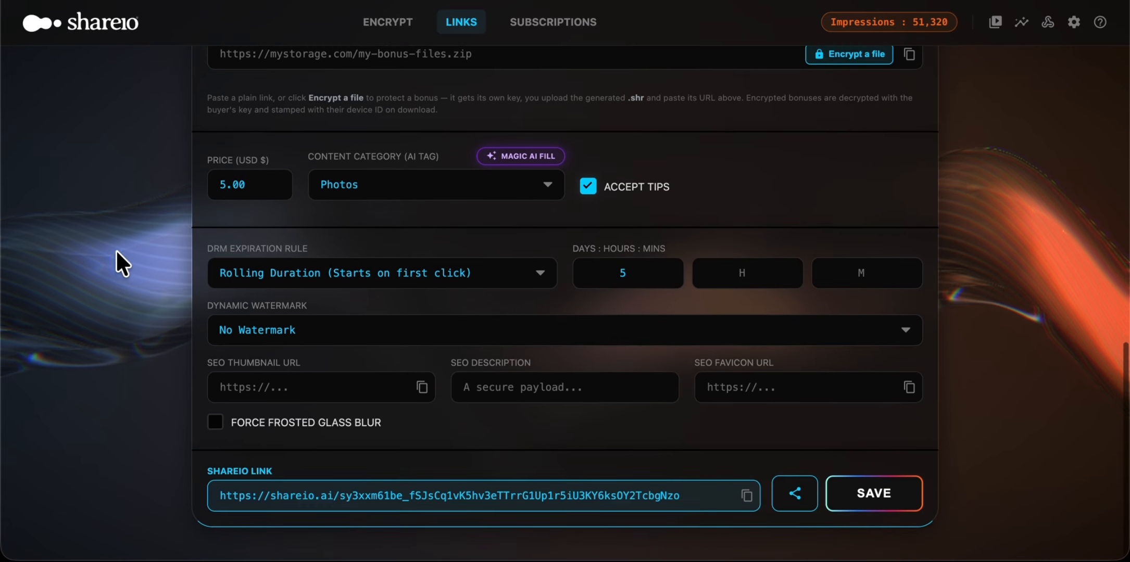
scroll(115, 250, up, 1)
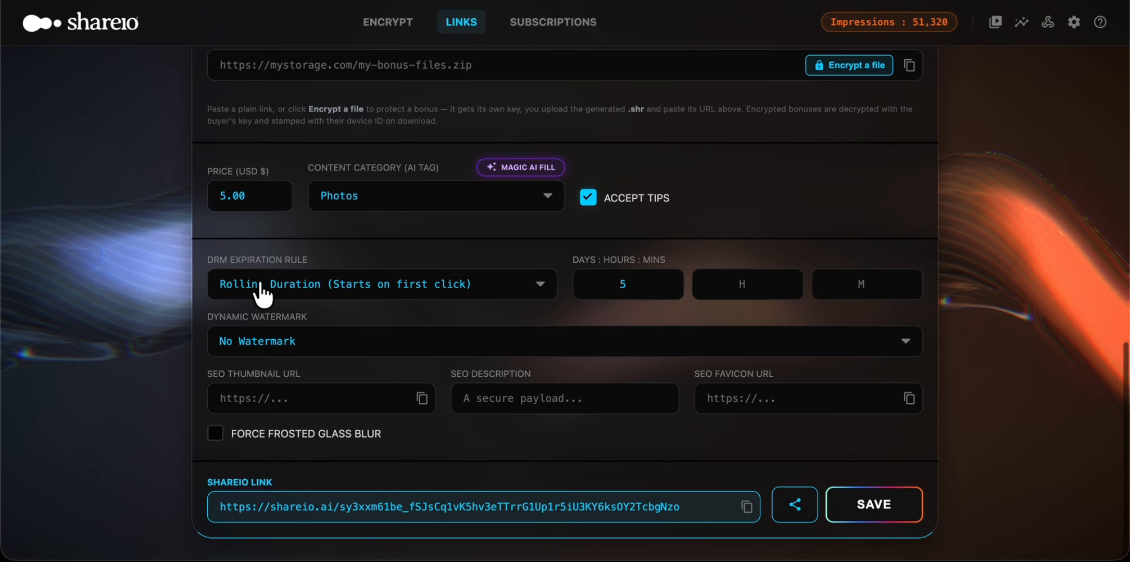
click(312, 435)
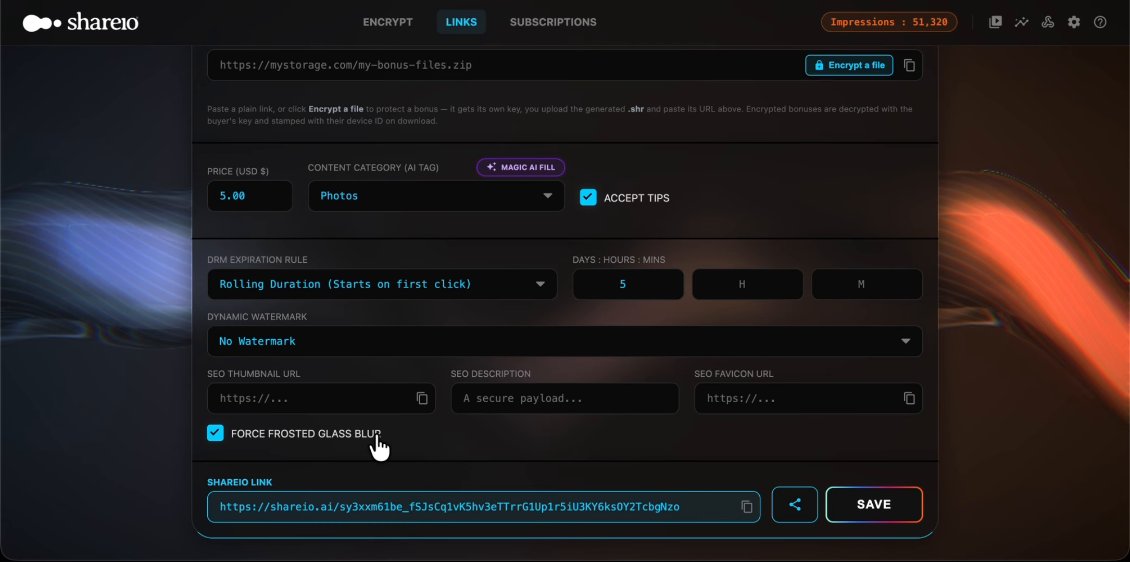
Step: Set the Skyline.jpg price to 15.00 USD, then save the link and dismiss the confirmation
scroll(404, 433, up, 1)
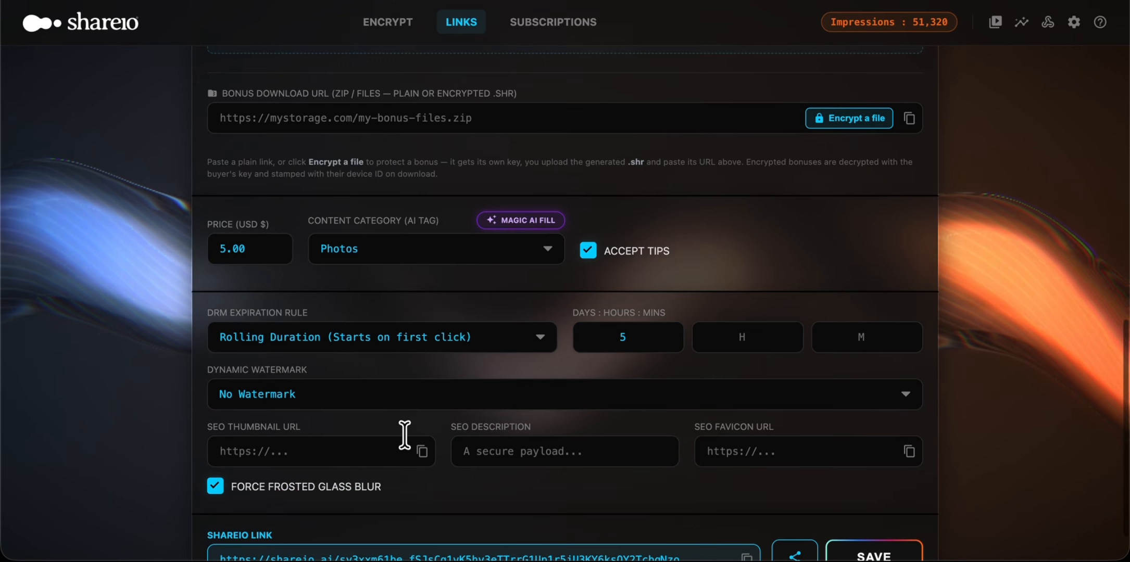
click(232, 248)
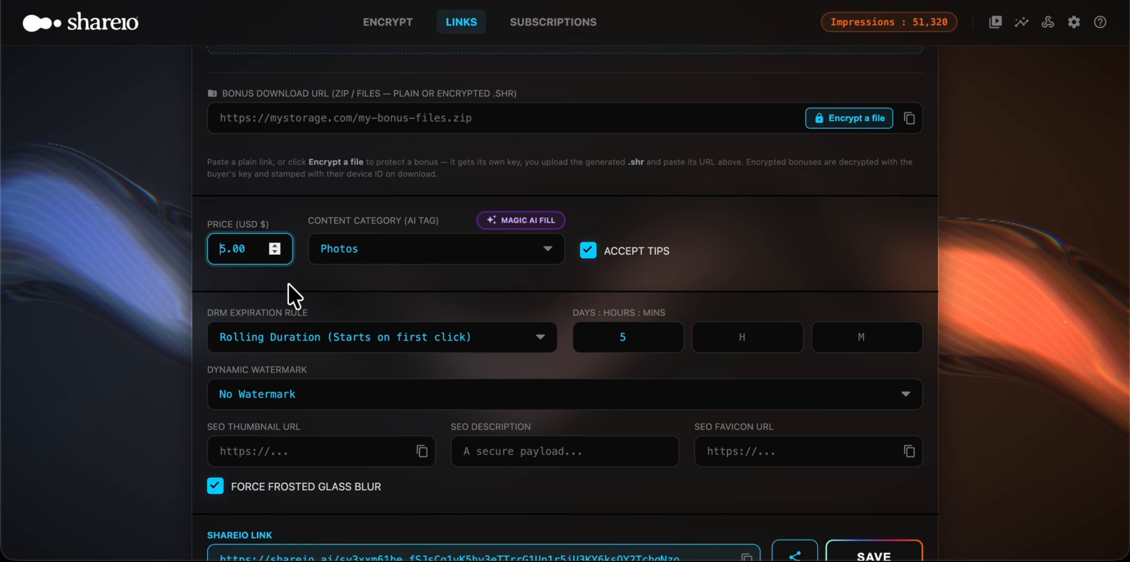
text(1)
scroll(927, 332, down, 1)
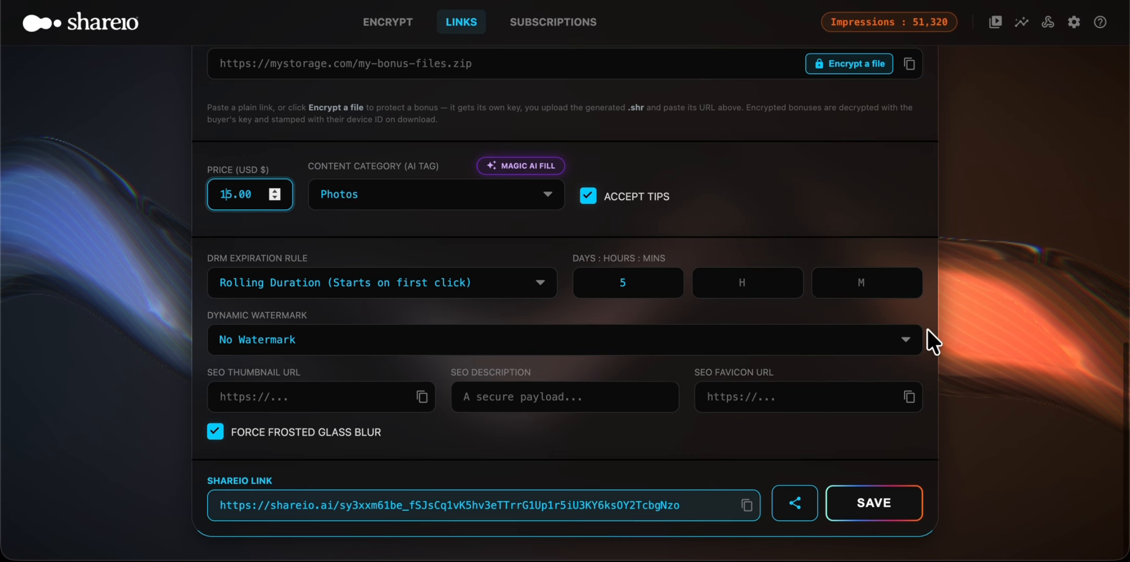
click(865, 508)
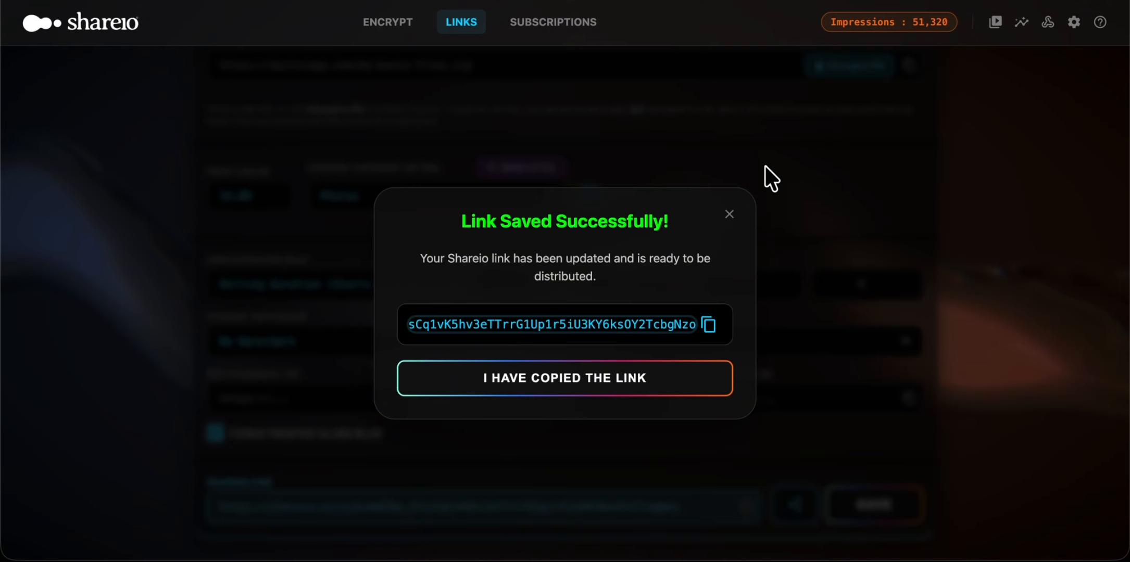
click(582, 383)
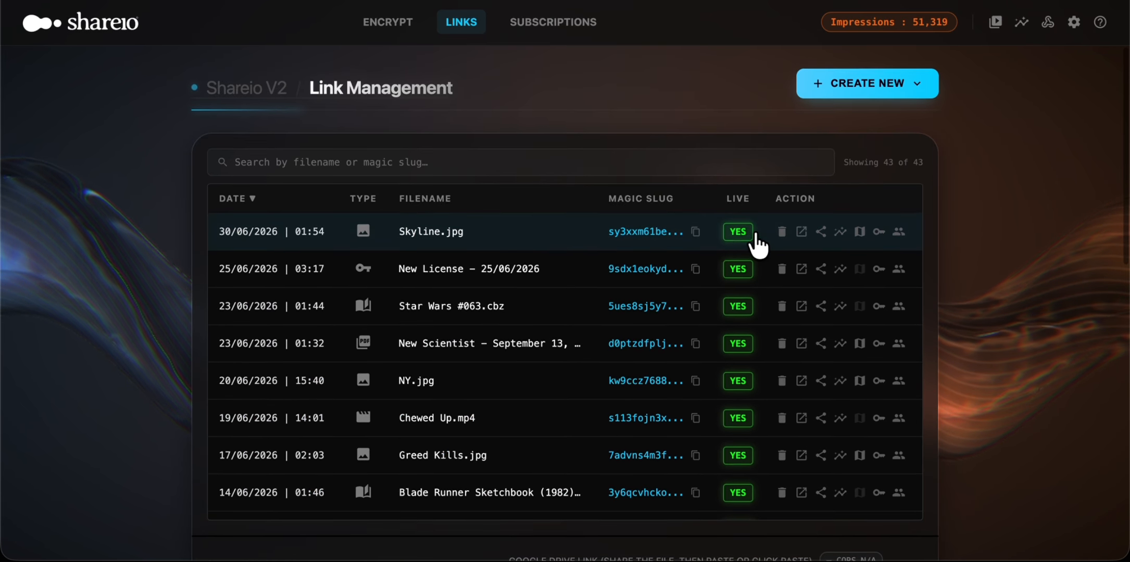
Step: Switch the Skyline.jpg link's live status off and back on
click(739, 230)
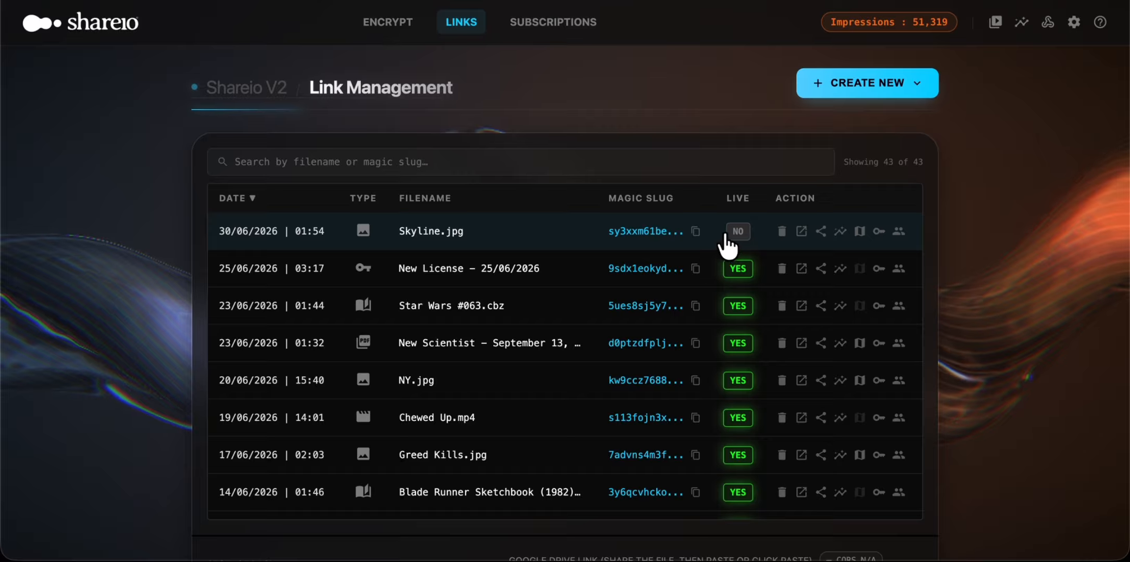
click(734, 235)
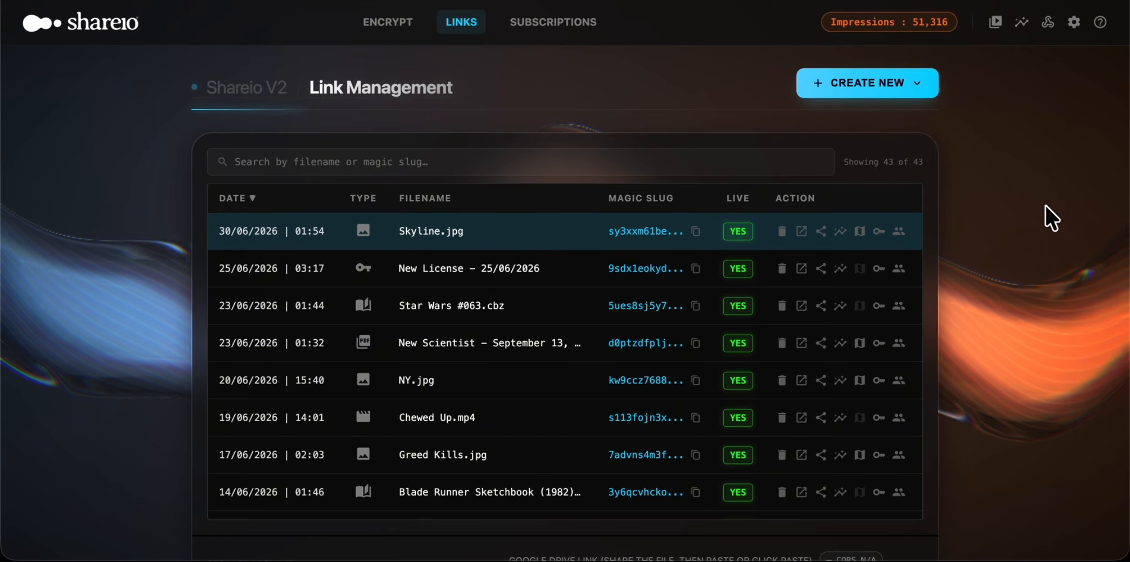
Step: View the QR code and social sharing options for the Skyline.jpg link, and close them
mouse_move(430, 227)
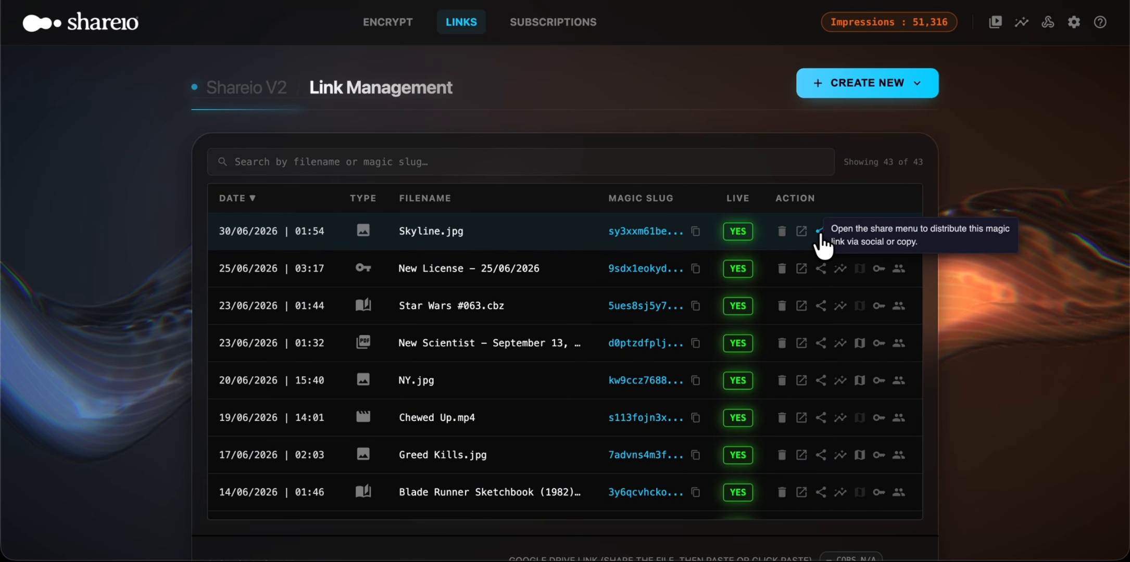
click(821, 232)
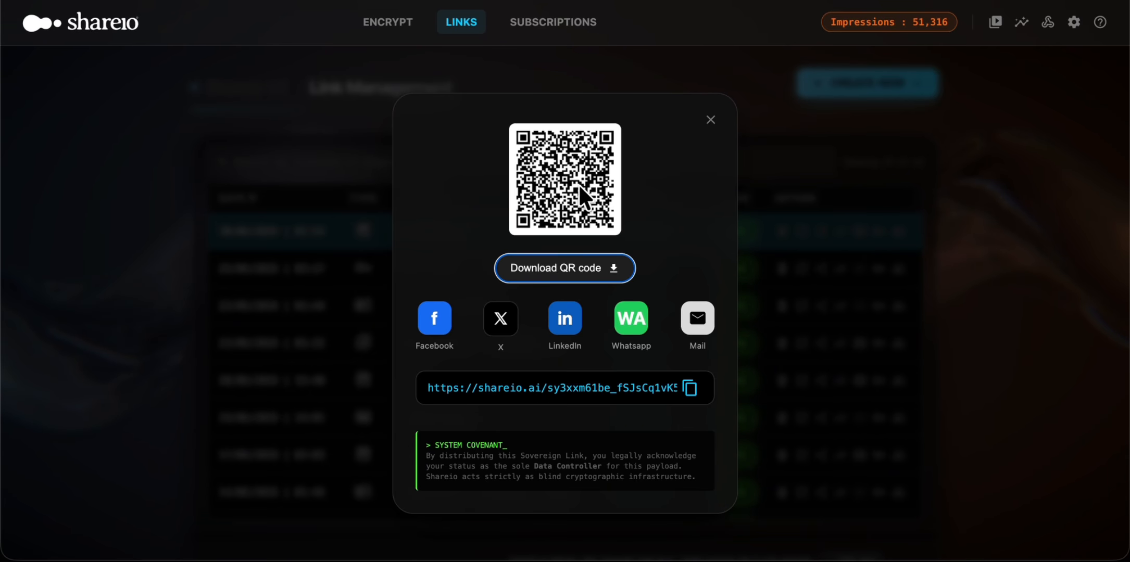
click(709, 120)
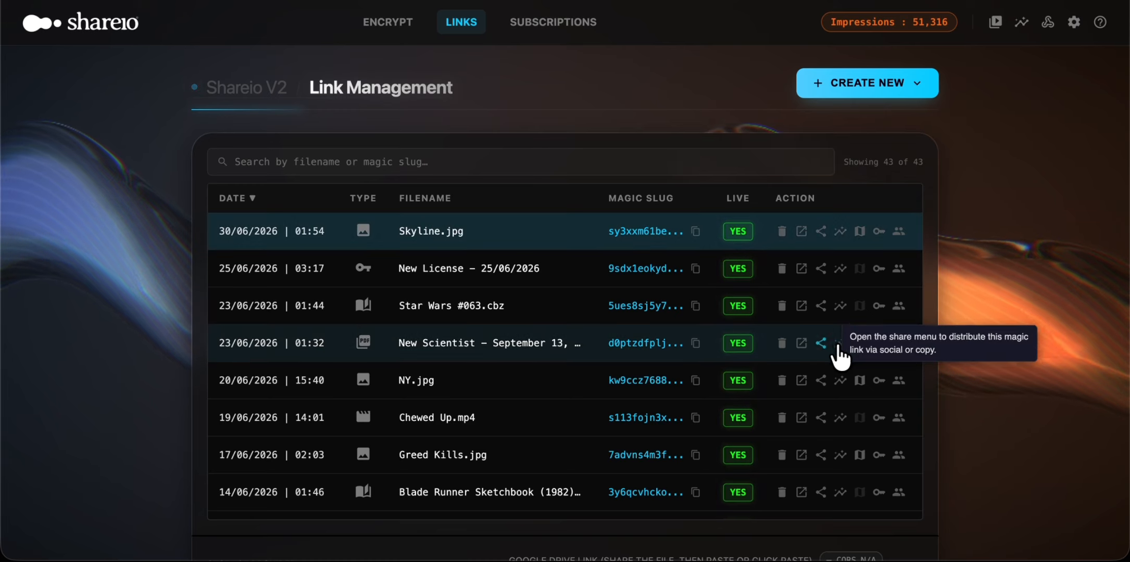
Step: Examine the New Scientist link's telemetry charts, from page engagement to the conversion funnel and user journey, and return to the link list
click(840, 344)
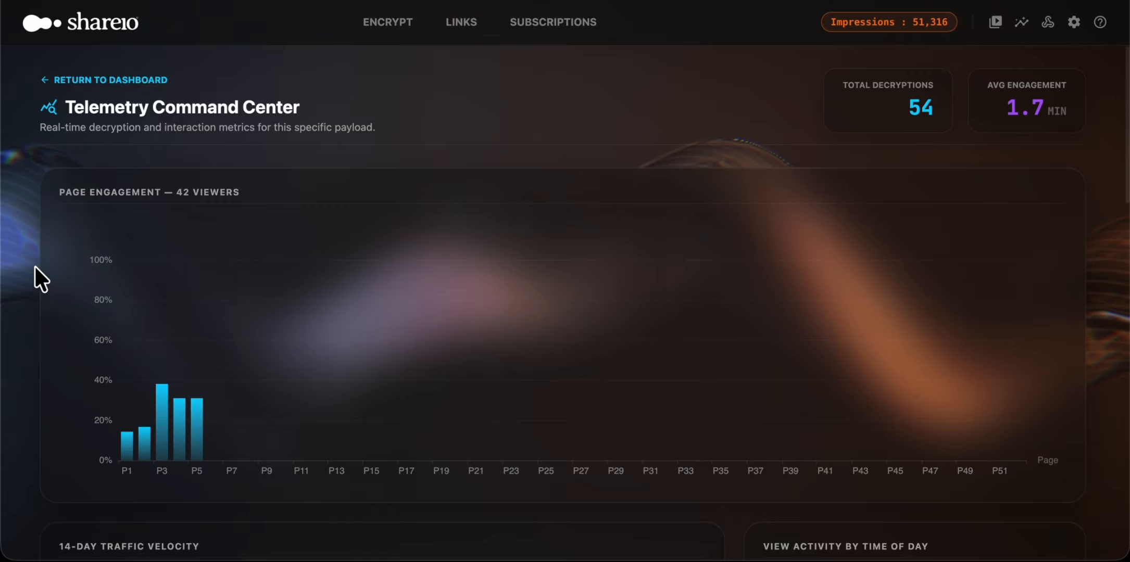
scroll(35, 271, down, 5)
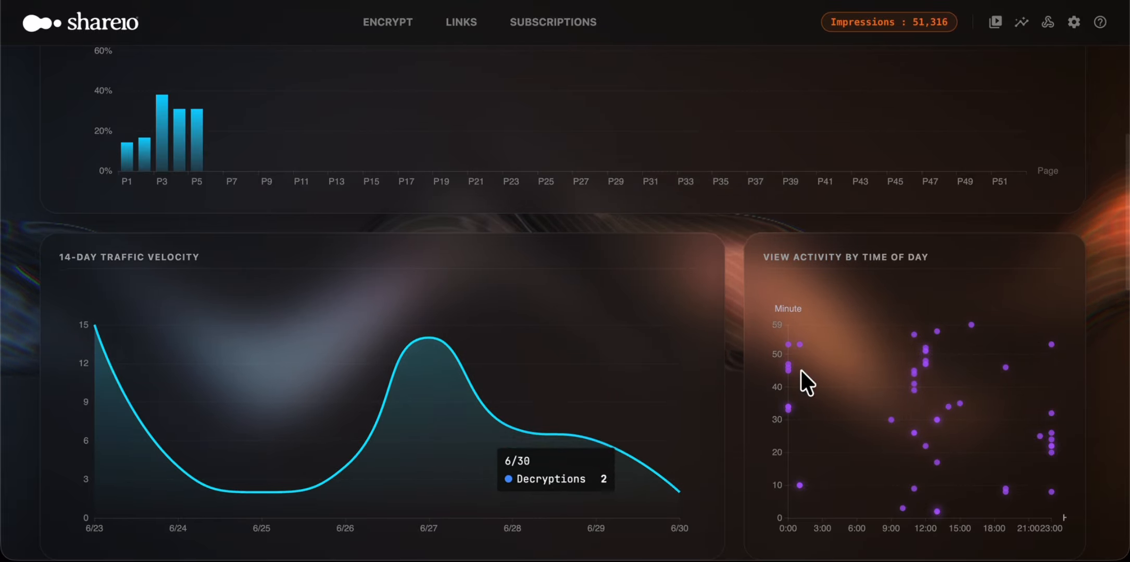
scroll(1115, 225, down, 7)
scroll(1116, 234, down, 3)
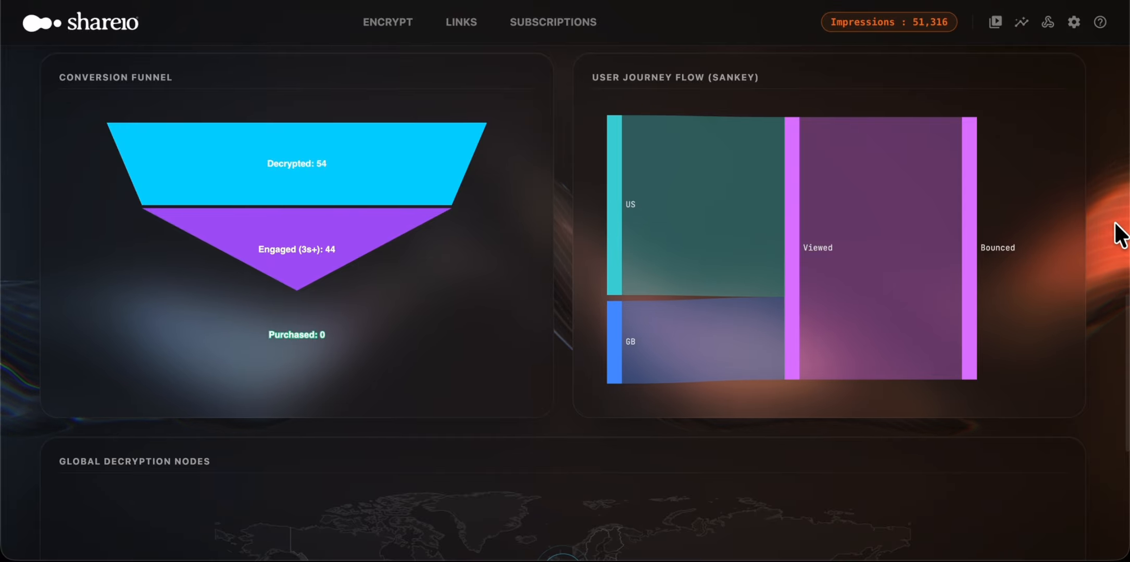
scroll(1116, 234, down, 7)
scroll(1115, 235, up, 12)
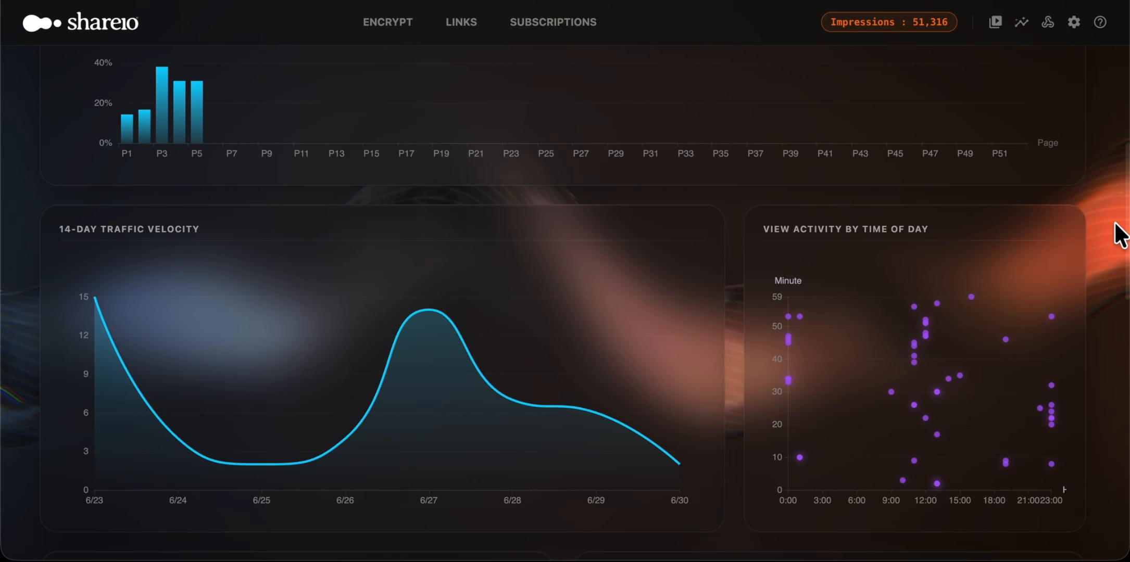
click(462, 24)
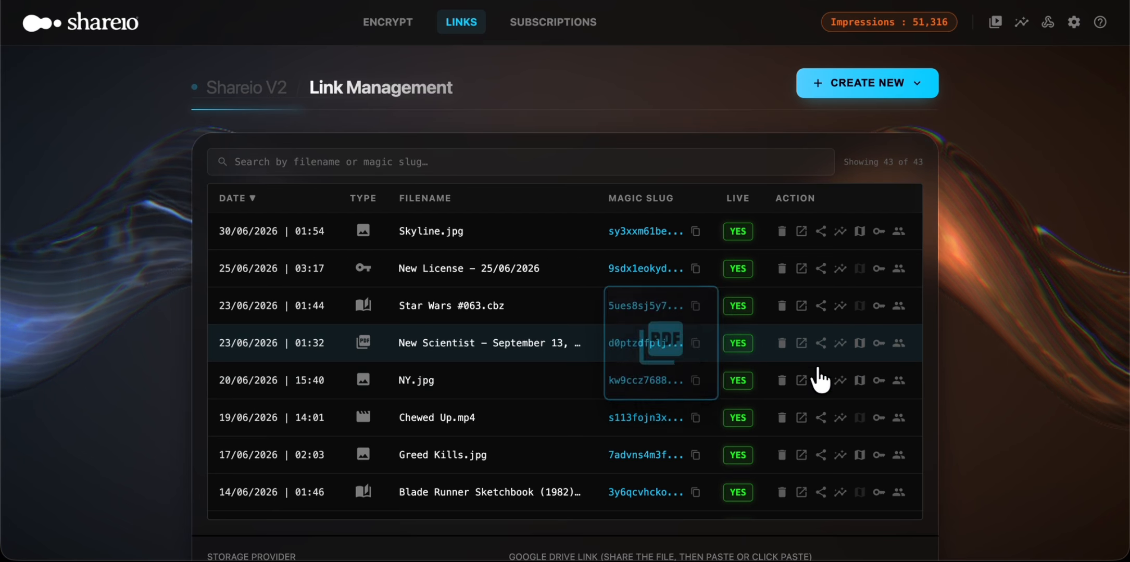
Step: Open the click heatmap for the New Scientist entry and close it again
mouse_move(526, 341)
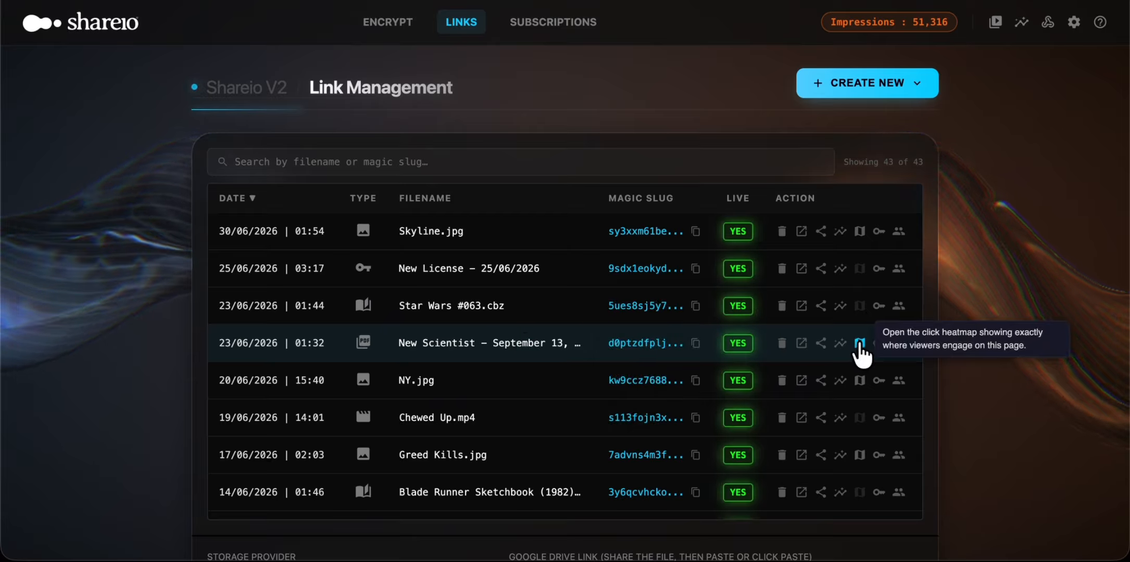
click(859, 343)
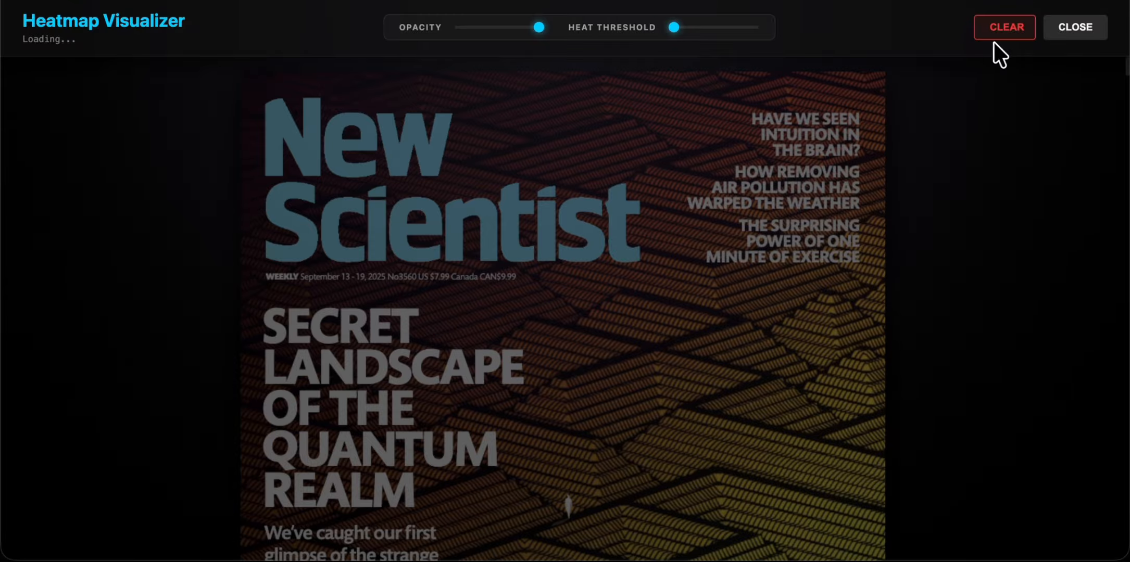
click(1075, 29)
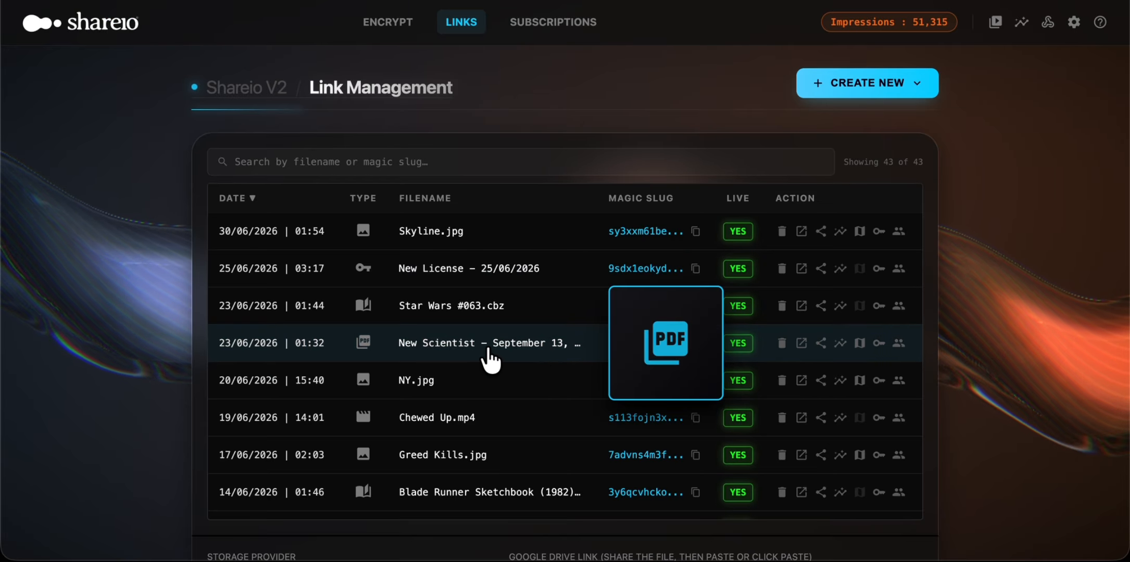
Step: Open the New Scientist entry's shared page and look through the preview pages of the protected document
click(486, 346)
click(532, 285)
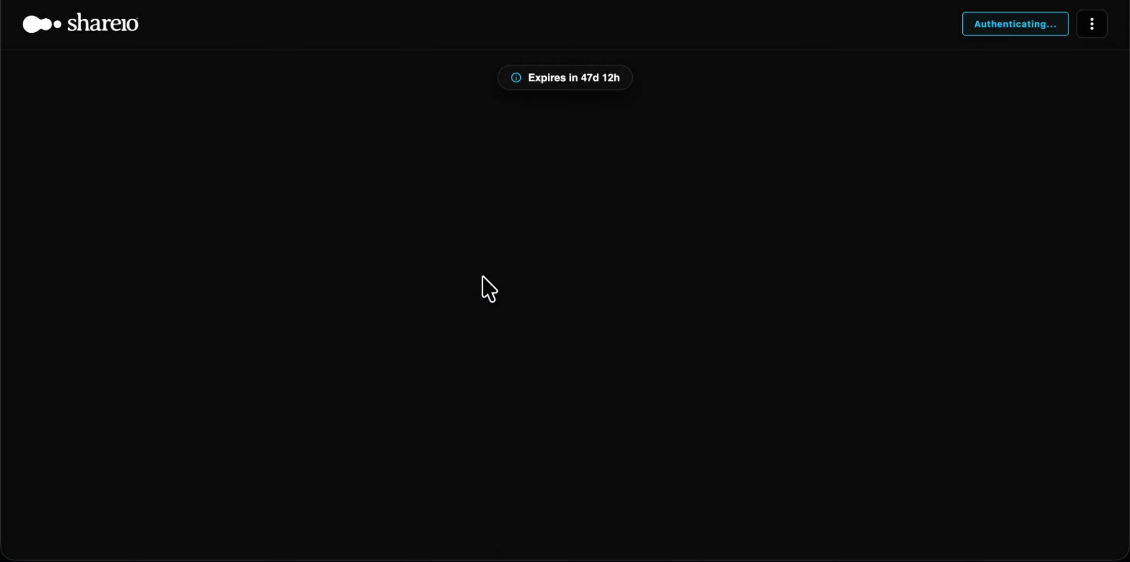
scroll(539, 292, down, 10)
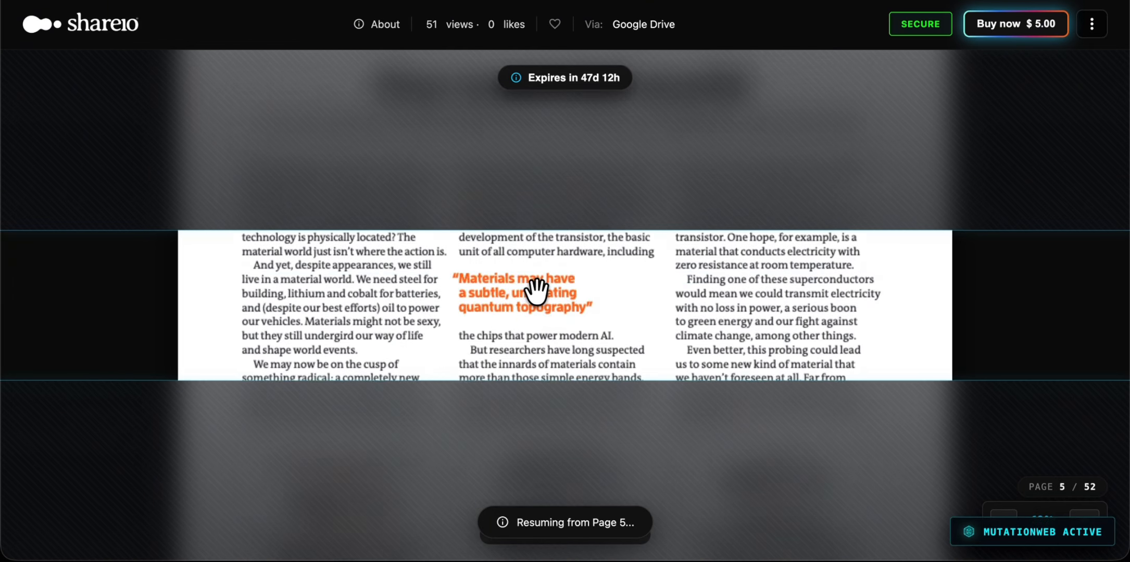
scroll(555, 277, down, 5)
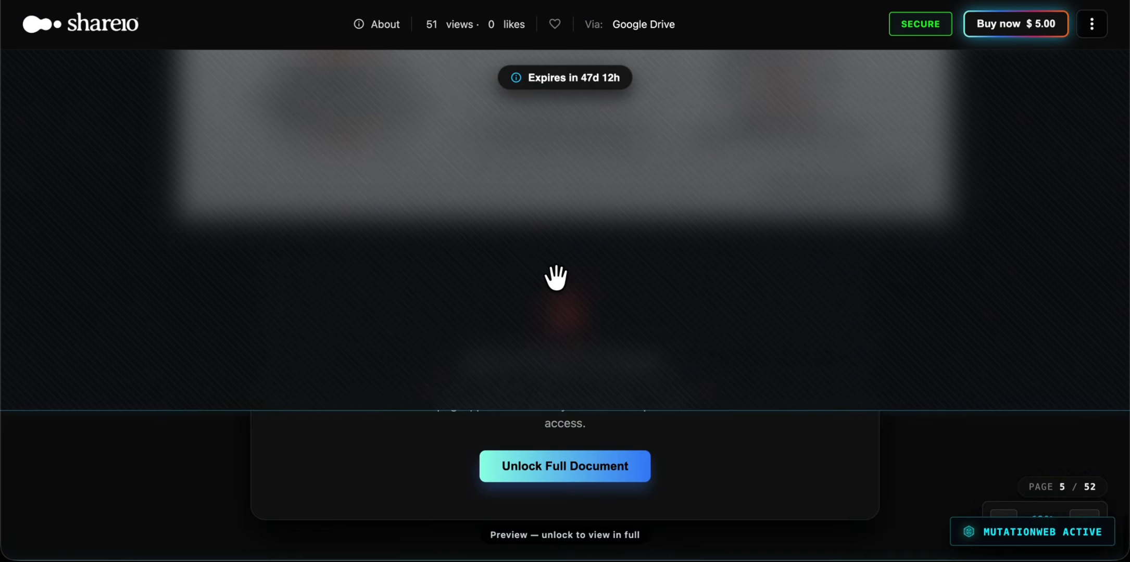
scroll(555, 277, up, 15)
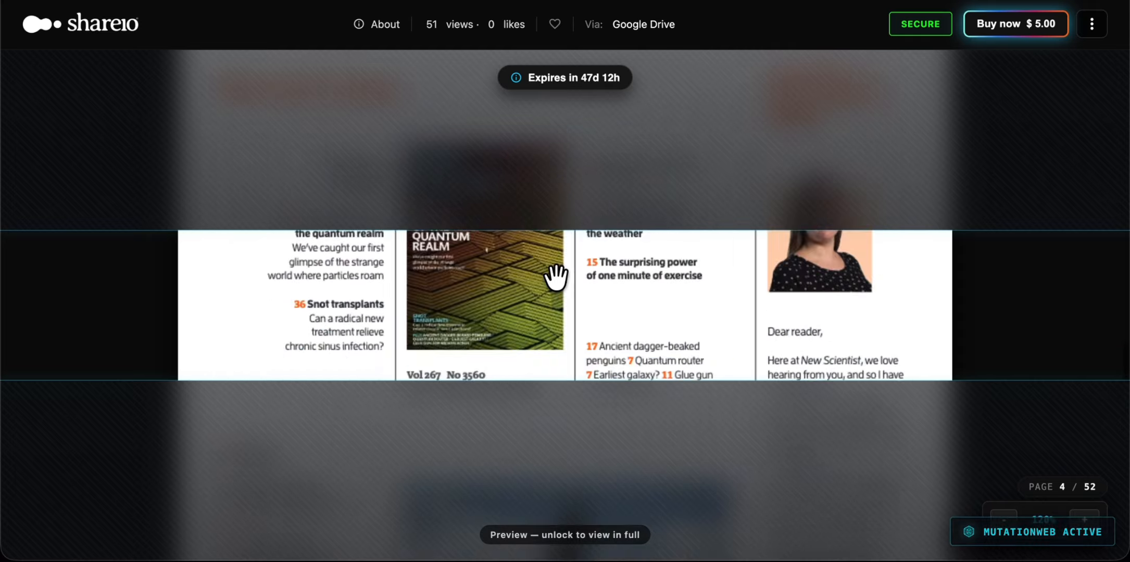
scroll(556, 278, up, 8)
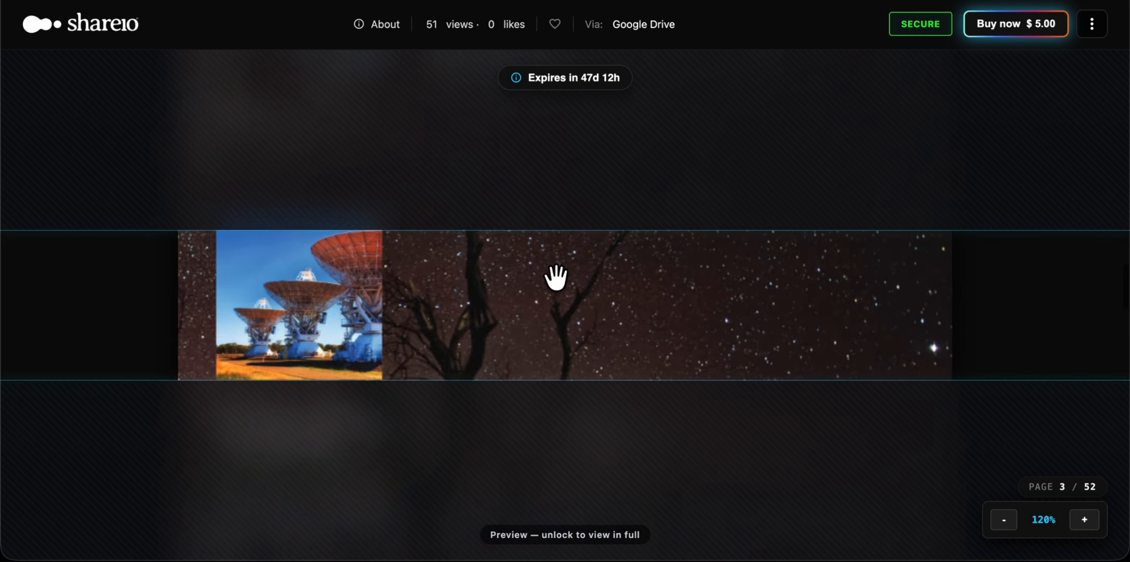
scroll(553, 277, down, 3)
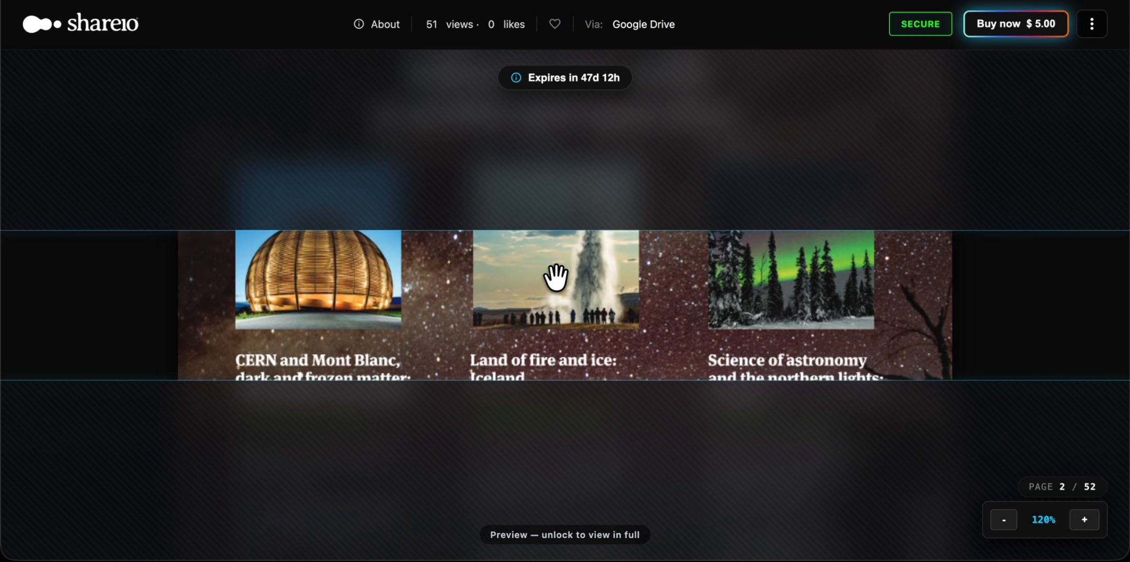
scroll(555, 277, up, 1)
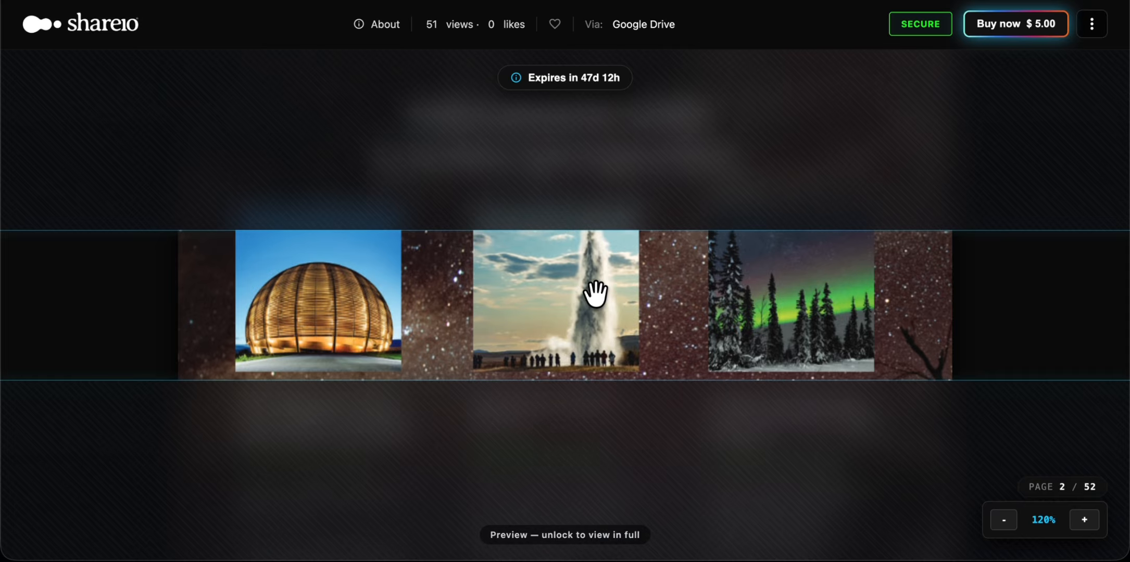
scroll(595, 294, down, 2)
scroll(595, 295, up, 2)
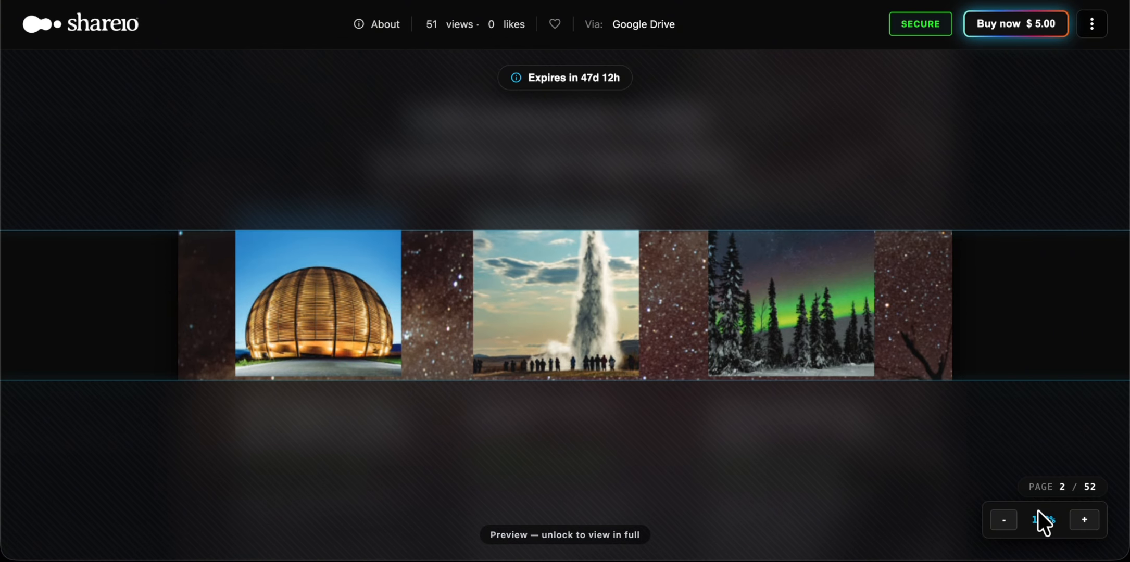
Step: Zoom page 2 of the shared document to 300% and interact with the geyser photo
click(1084, 521)
click(1084, 520)
click(1085, 520)
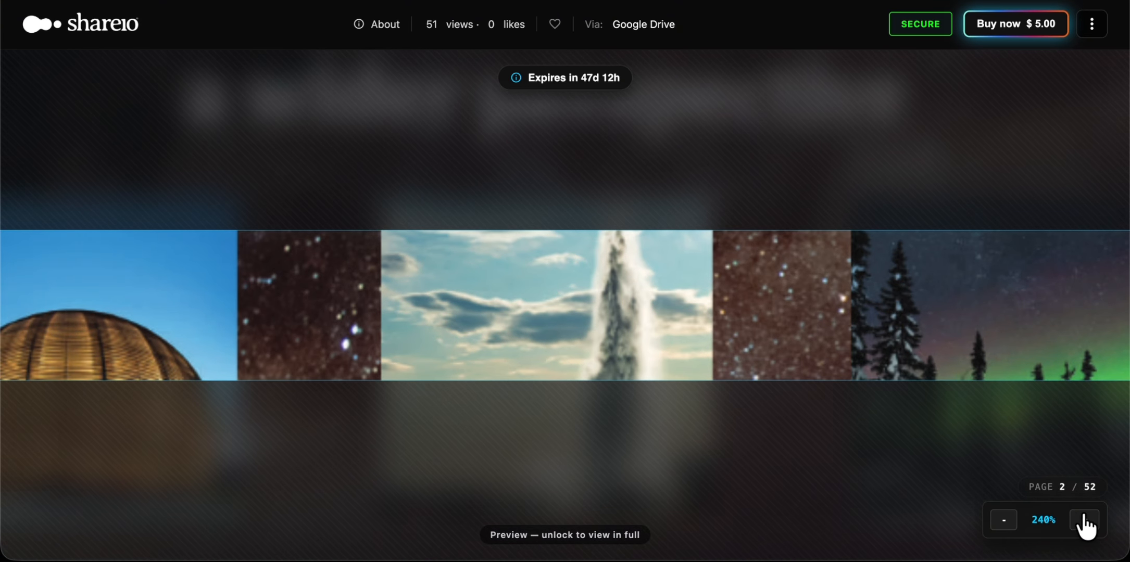
click(1085, 521)
drag(580, 298, 584, 255)
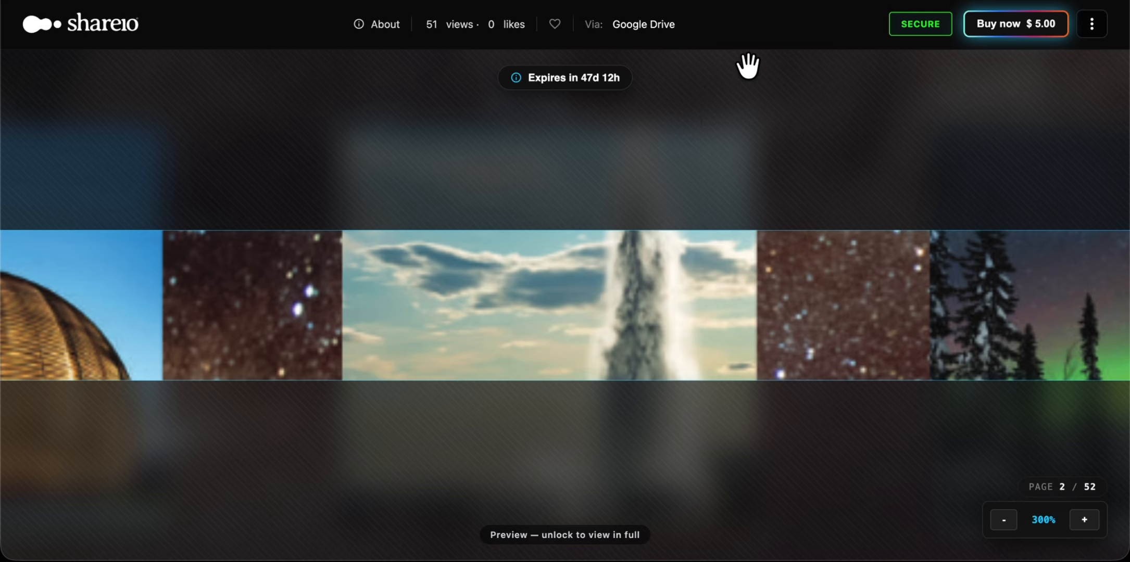
Step: Return to the link list, reopen the New Scientist entry's click heatmap and examine its first two pages
key(ctrl+shift+Tab)
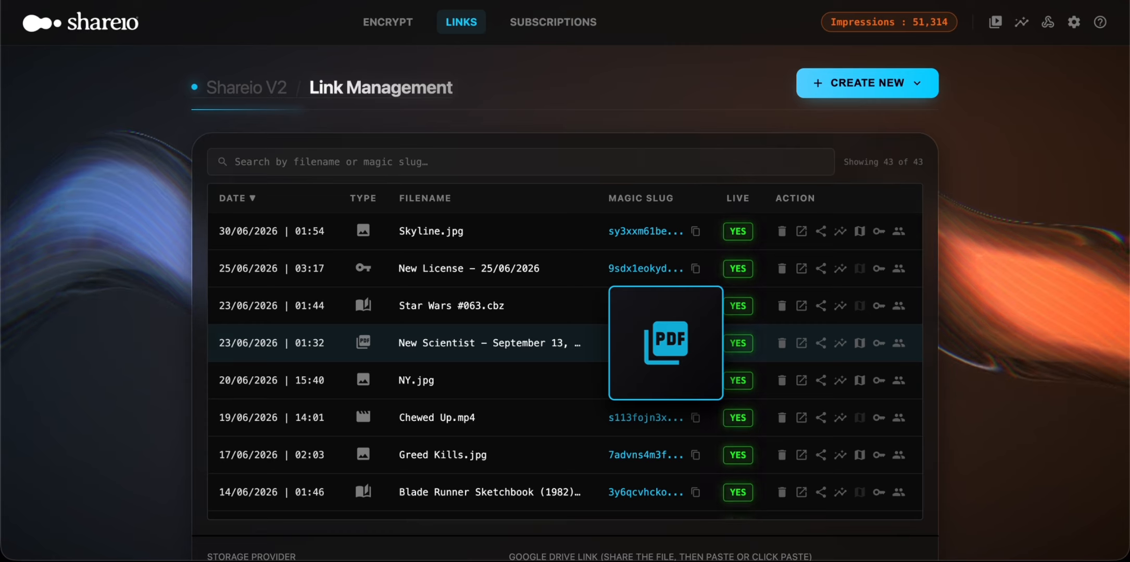
mouse_move(482, 352)
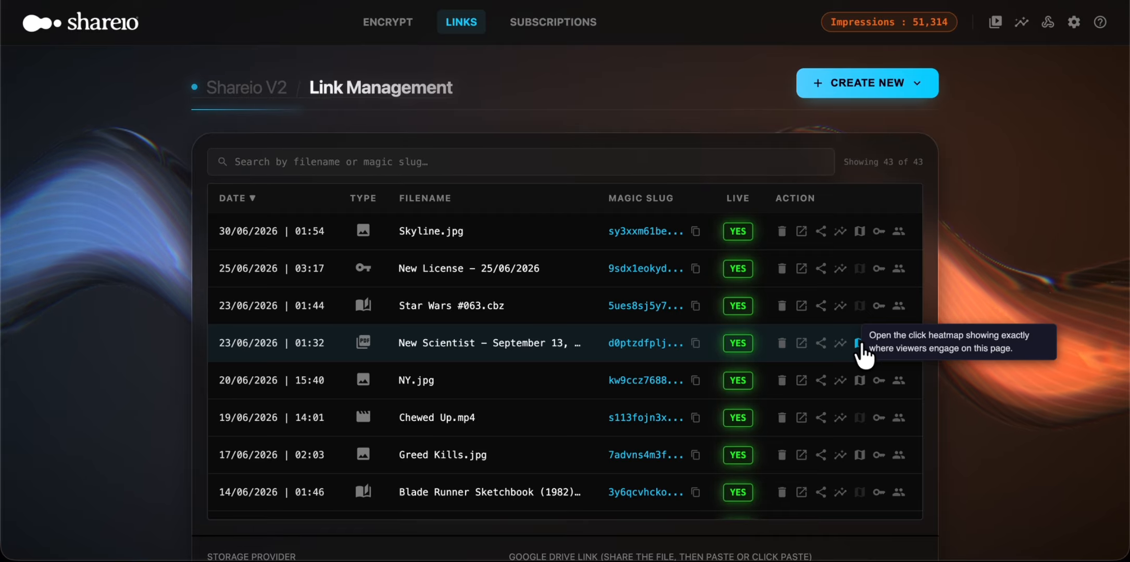
click(858, 343)
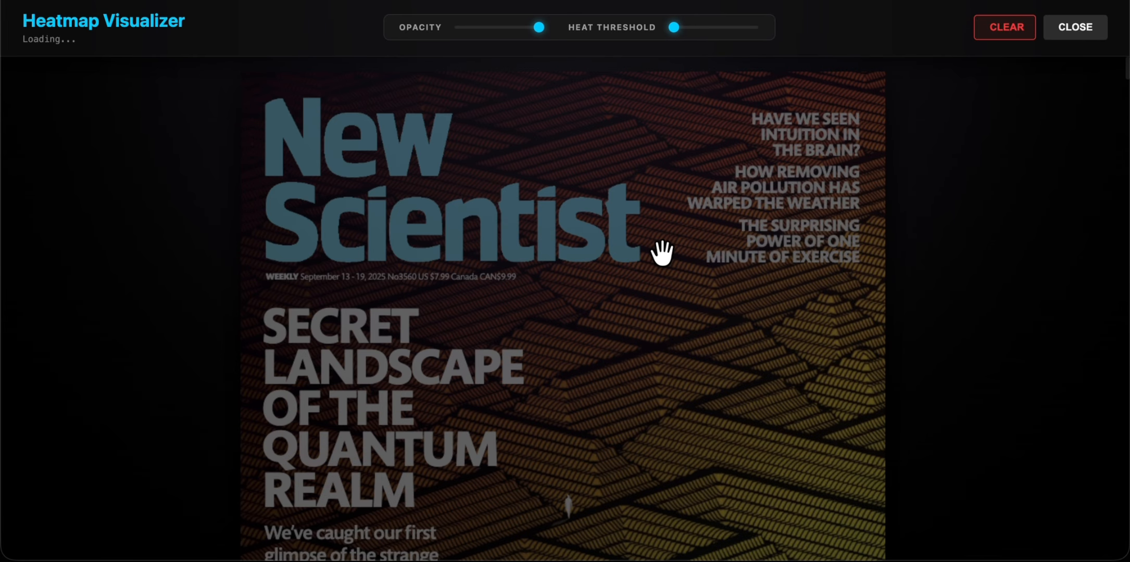
scroll(662, 254, down, 15)
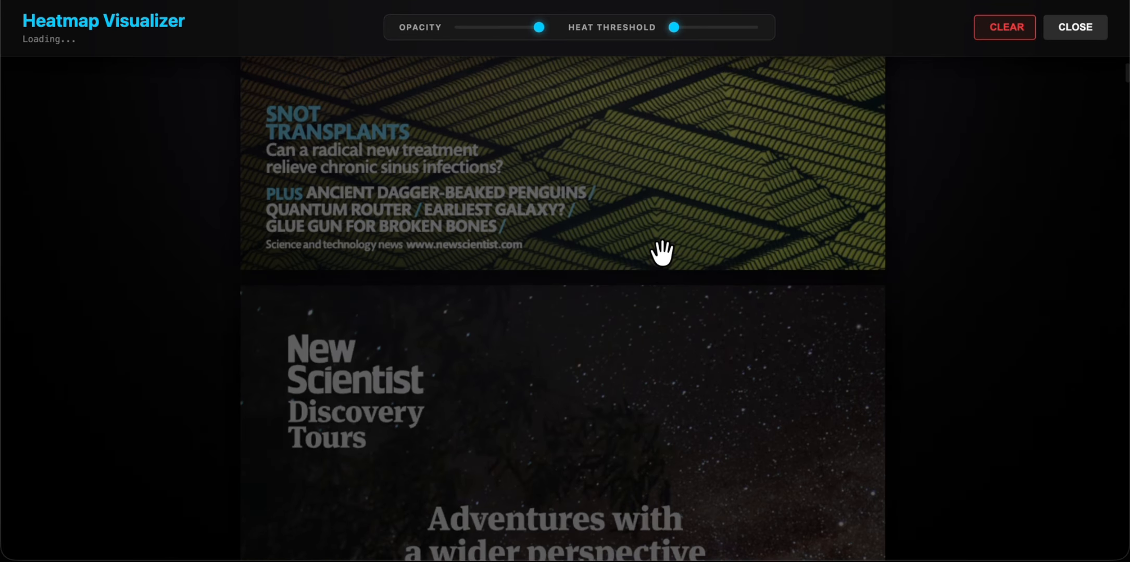
scroll(661, 254, up, 3)
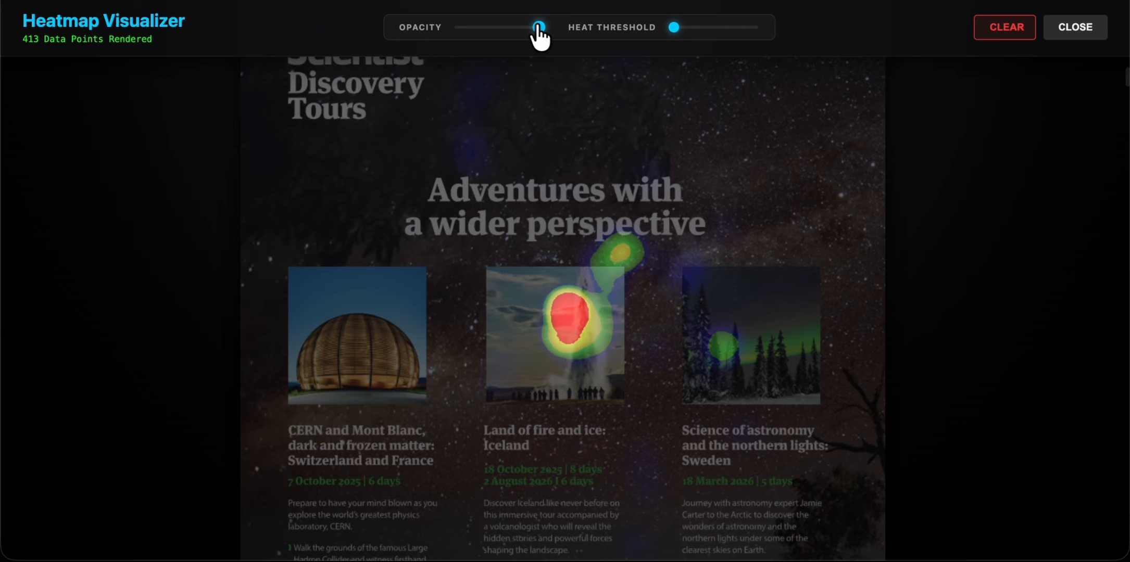
Step: Try out the opacity and heat threshold settings on the New Scientist click heatmap and close the visualizer
mouse_move(539, 26)
mouse_down()
mouse_move(459, 26)
mouse_move(540, 30)
mouse_up()
mouse_move(675, 29)
mouse_down()
mouse_move(787, 31)
mouse_move(673, 31)
mouse_up()
click(1073, 31)
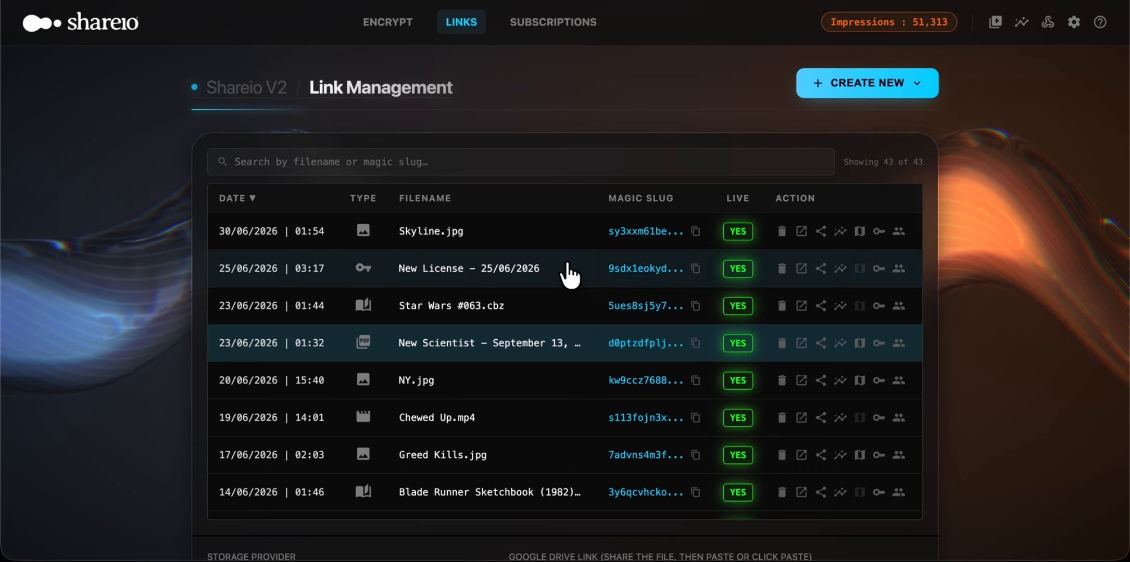
Step: Sort the link list by filename and return it to newest-first date order
click(426, 198)
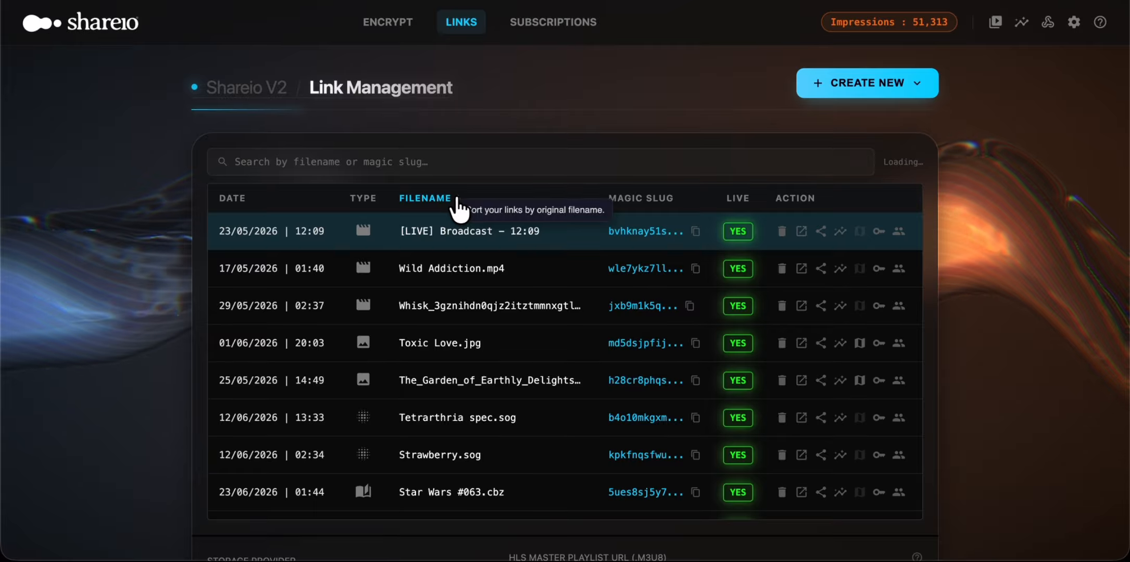
click(454, 211)
click(263, 203)
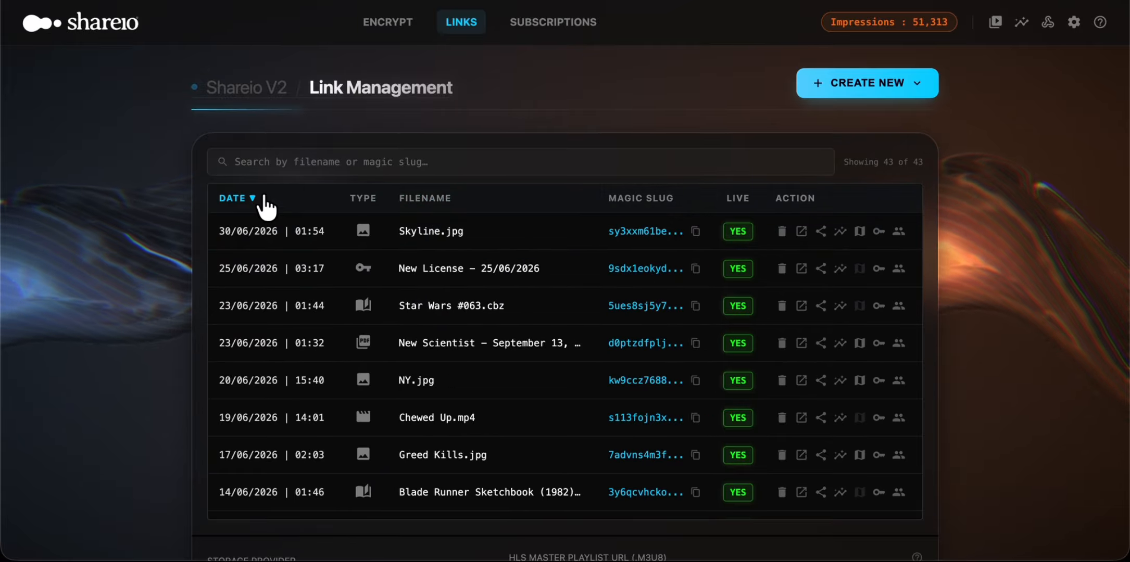
Step: Generate an enterprise access ticket for Skyline.jpg with a custom ticket code and a capacity of 1, and copy it for sharing
mouse_move(537, 234)
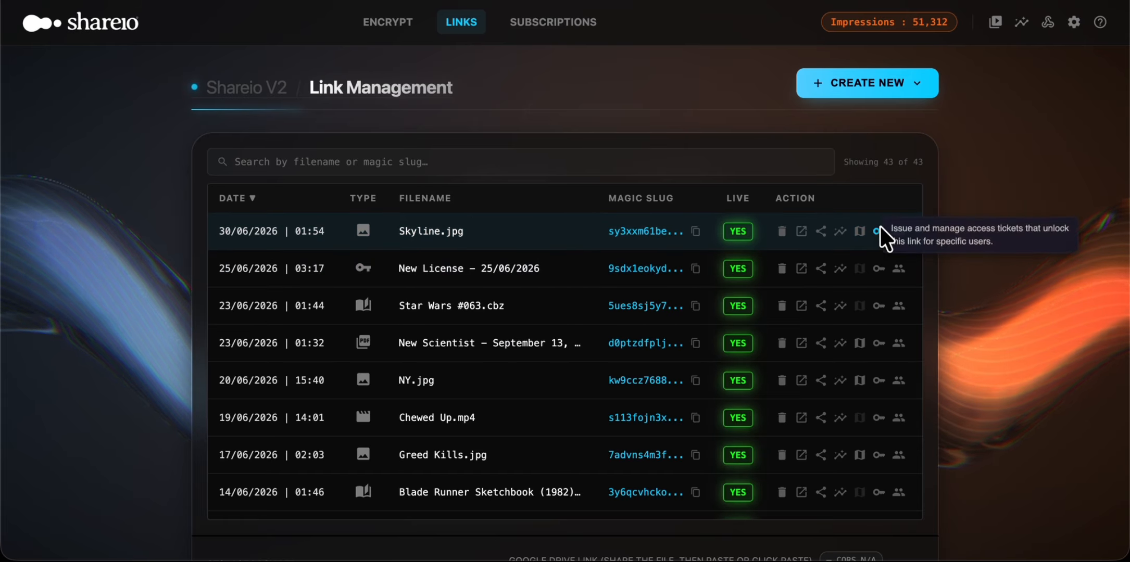
click(896, 230)
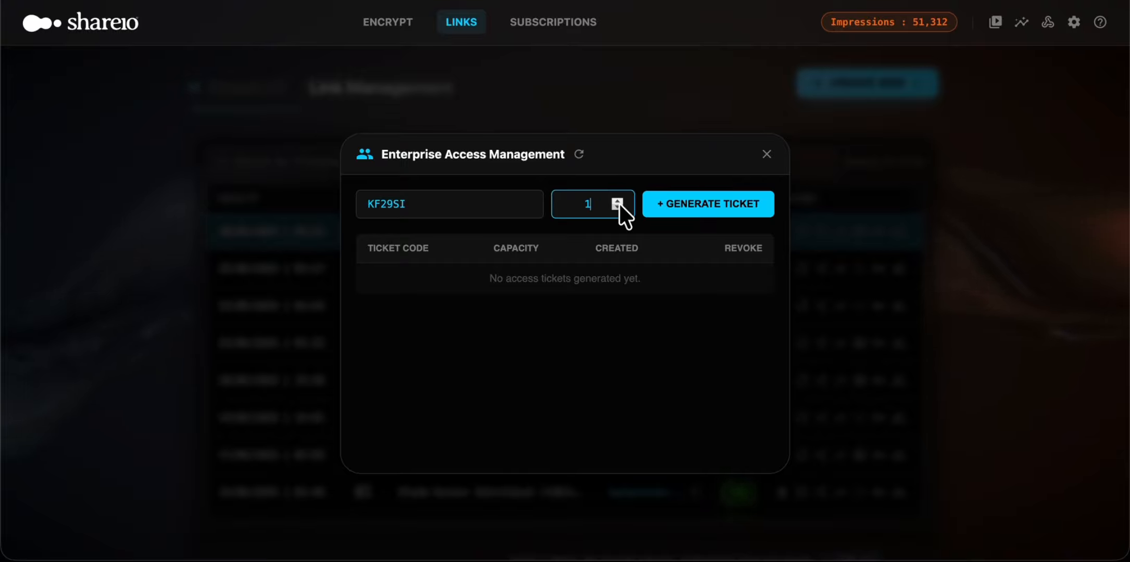
click(675, 215)
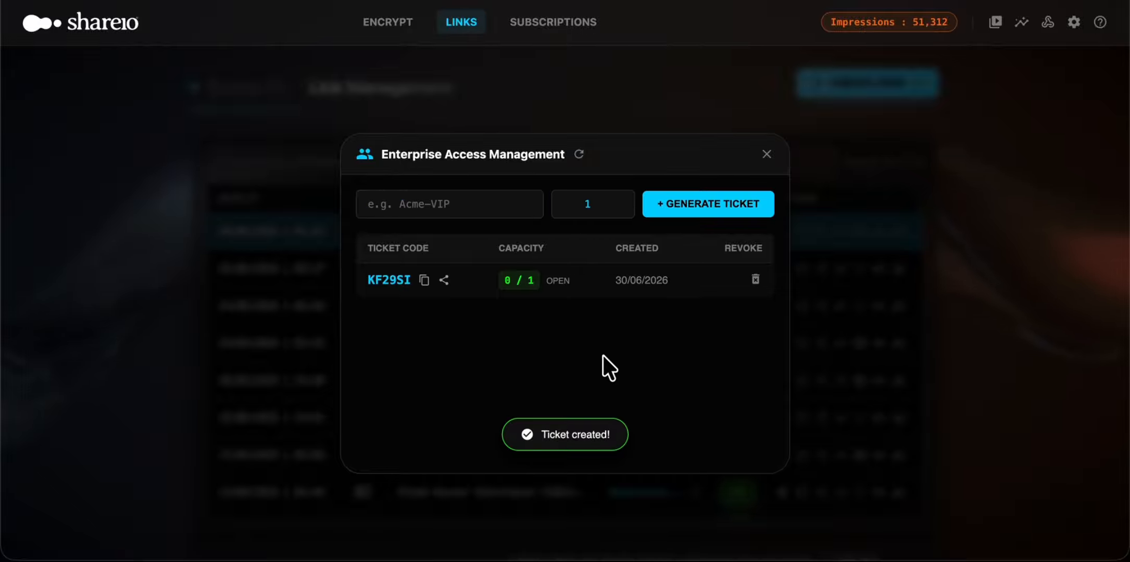
click(424, 284)
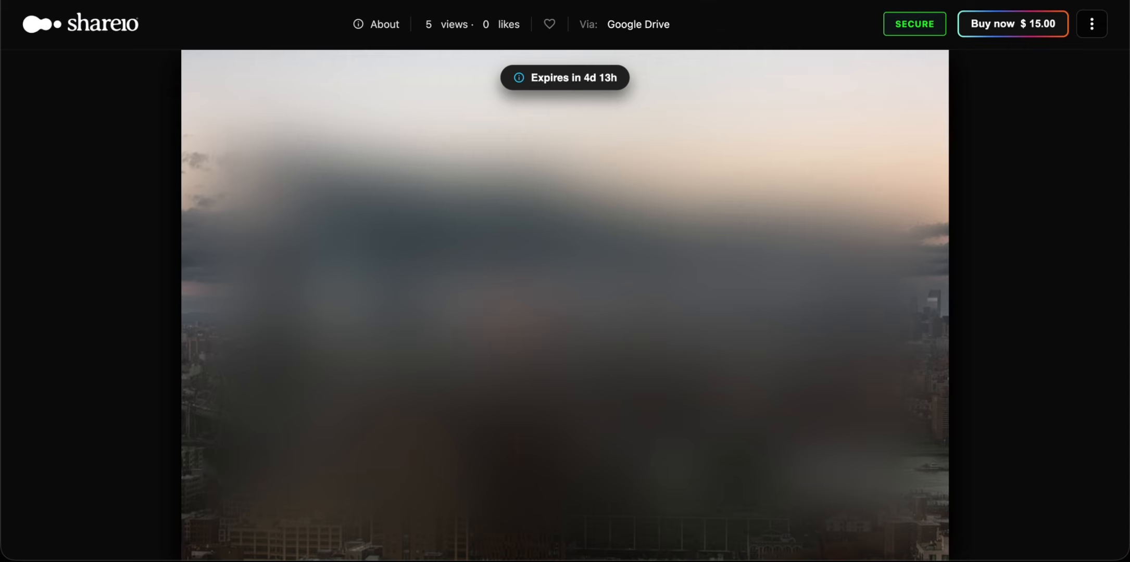
Step: Load the copied access ticket link in the browser from the Skyline.jpg shared page to claim the ticket
key(super+l)
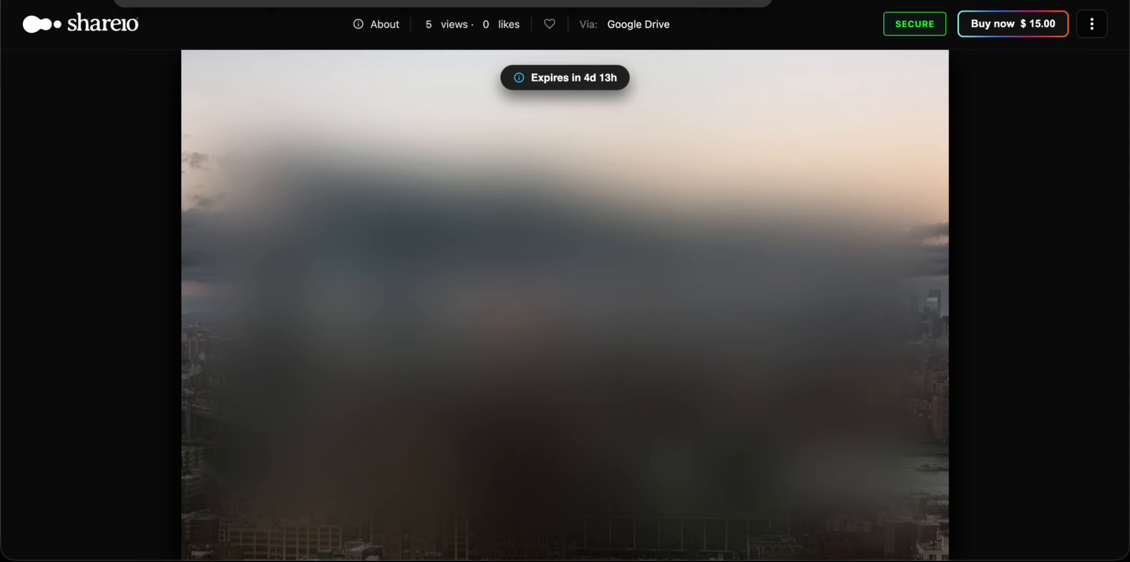
key(super+v)
key(Return)
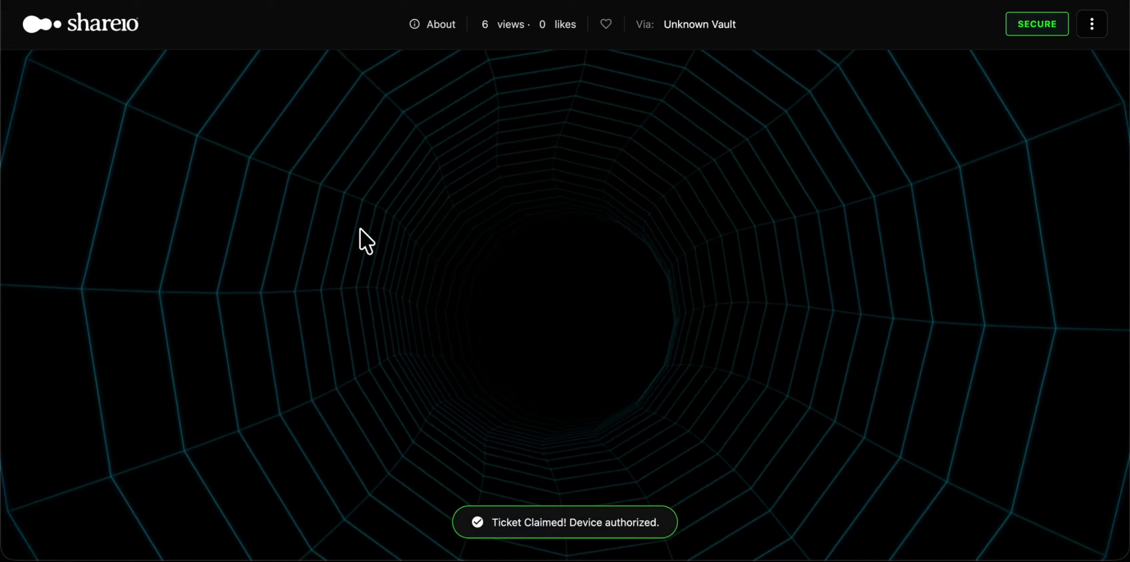